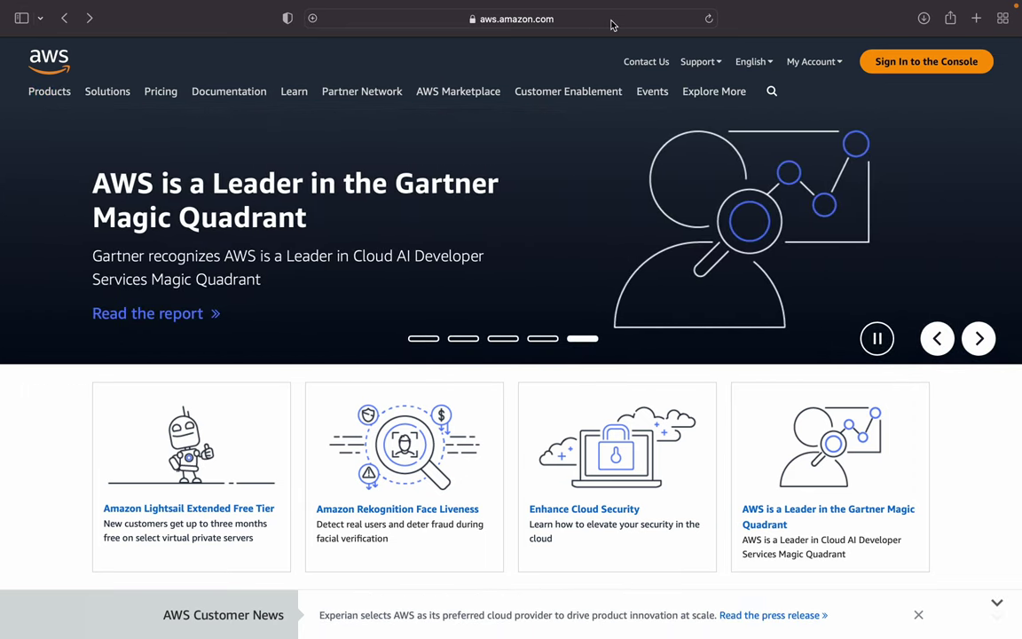
- Sign in to the AWS console as the root user with the saved account e-mail and password
click(933, 73)
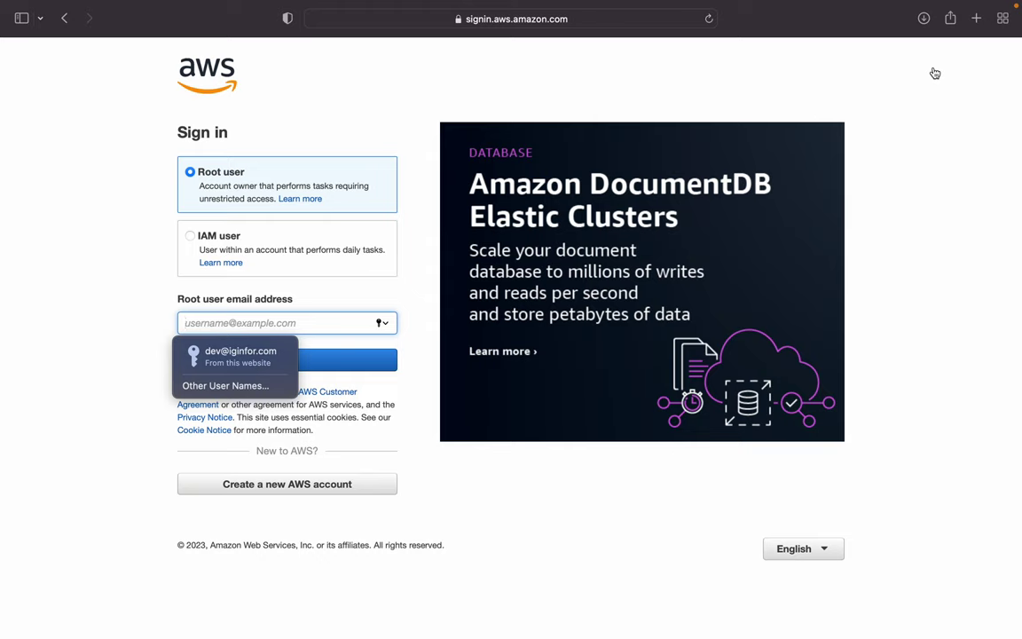
click(168, 284)
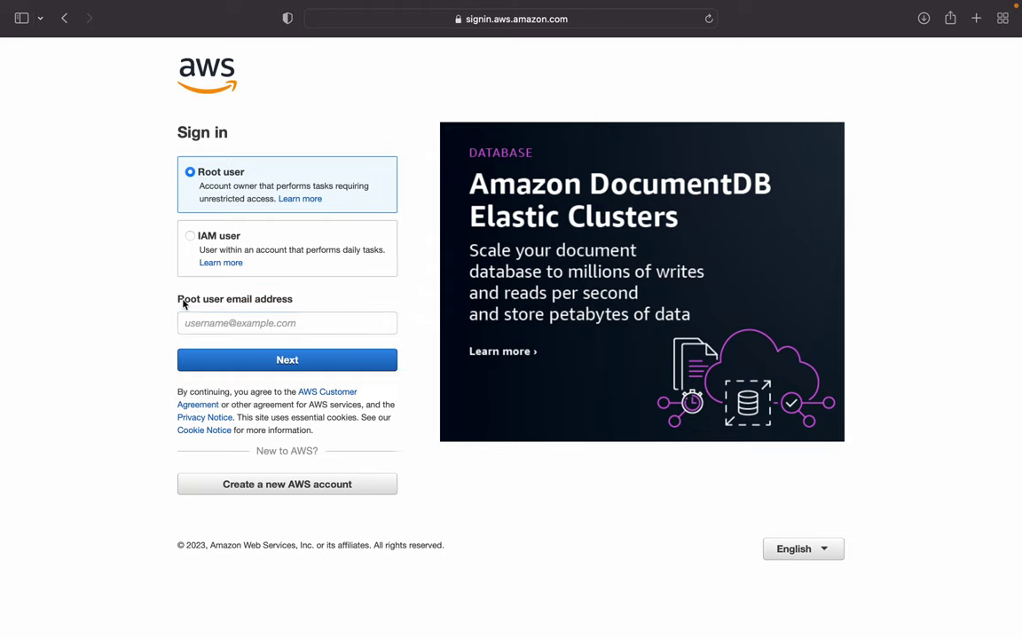
click(335, 329)
click(216, 347)
click(293, 365)
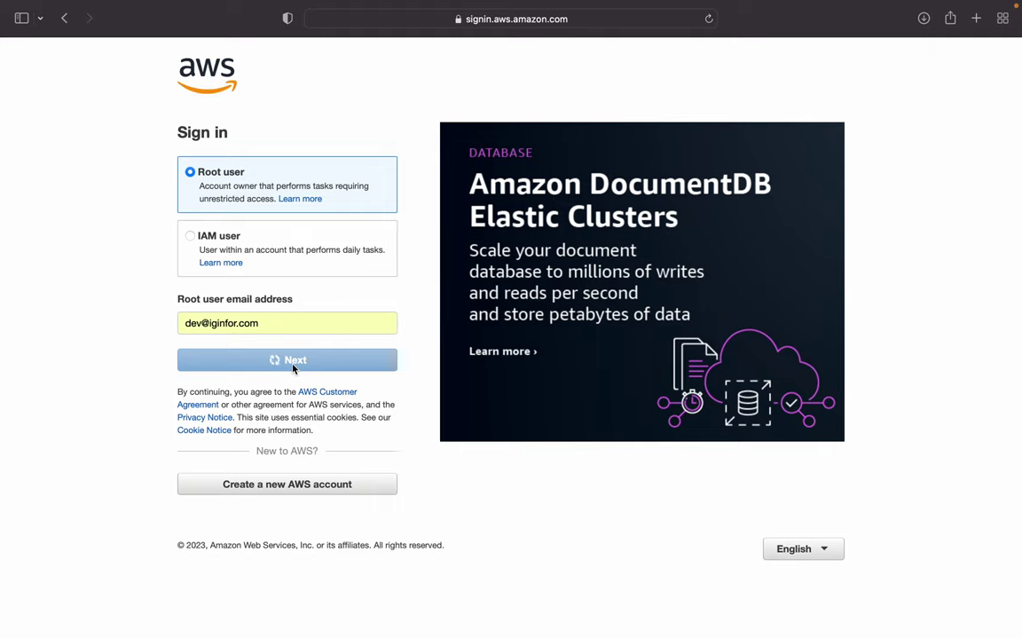
click(213, 241)
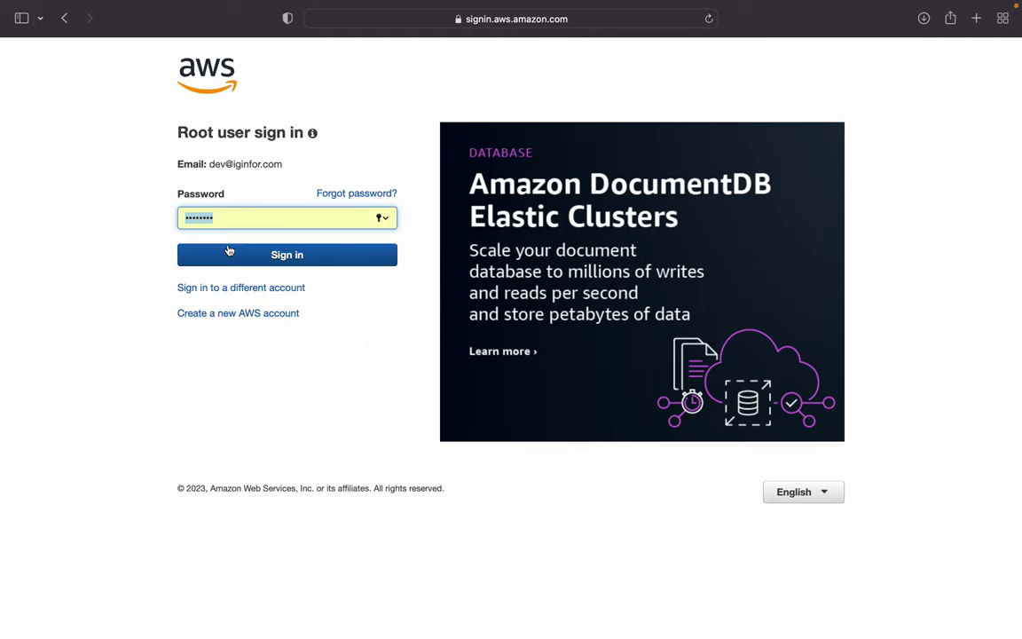
click(302, 257)
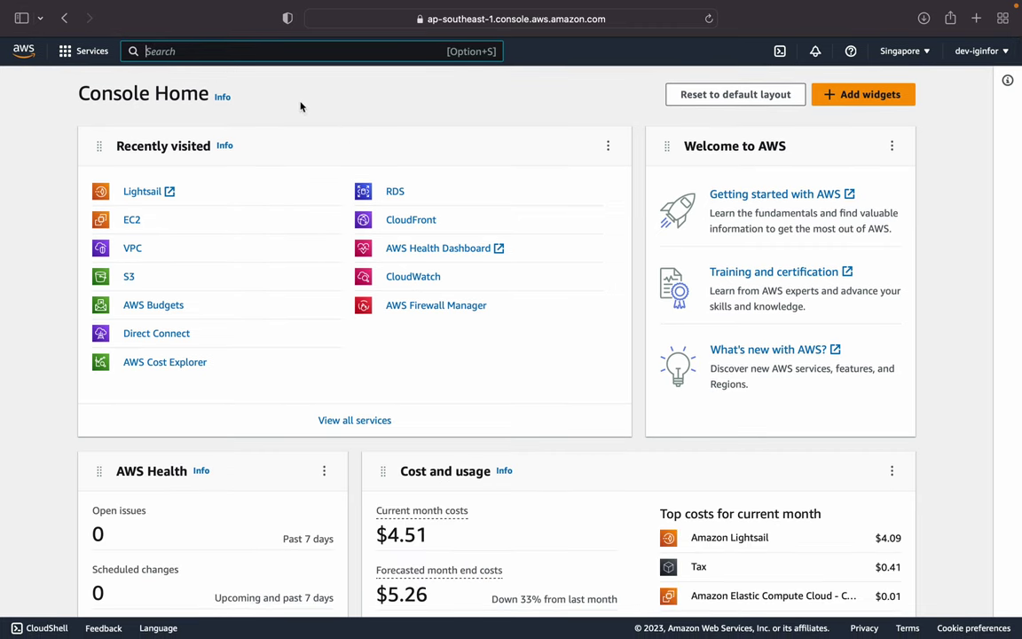
- Search the console services for Ec2 and open the EC2 dashboard
click(212, 50)
text(Ec2)
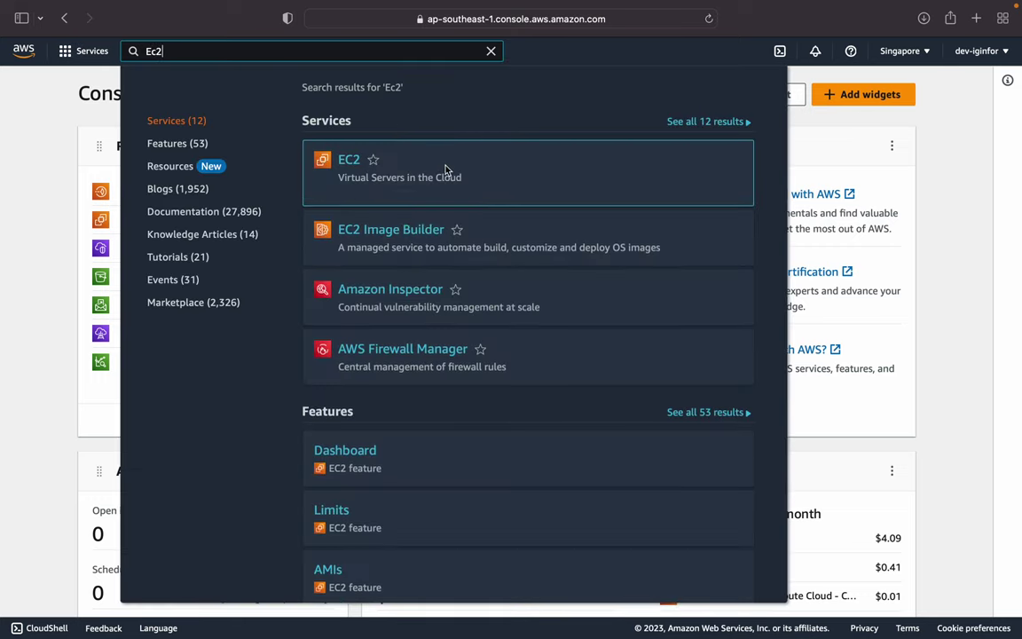
click(349, 161)
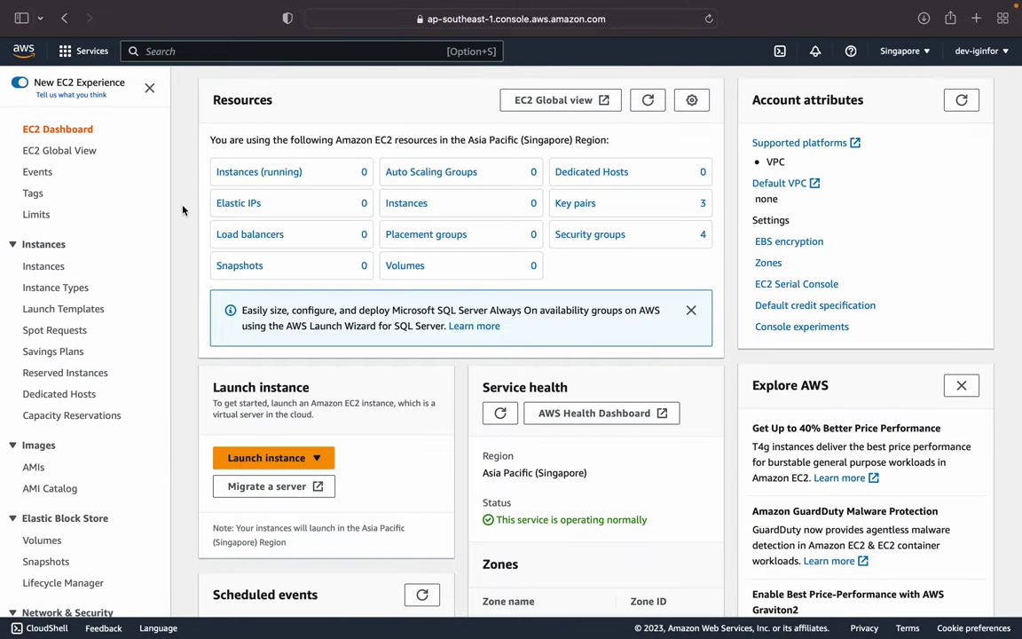
scroll(183, 209, down, 3)
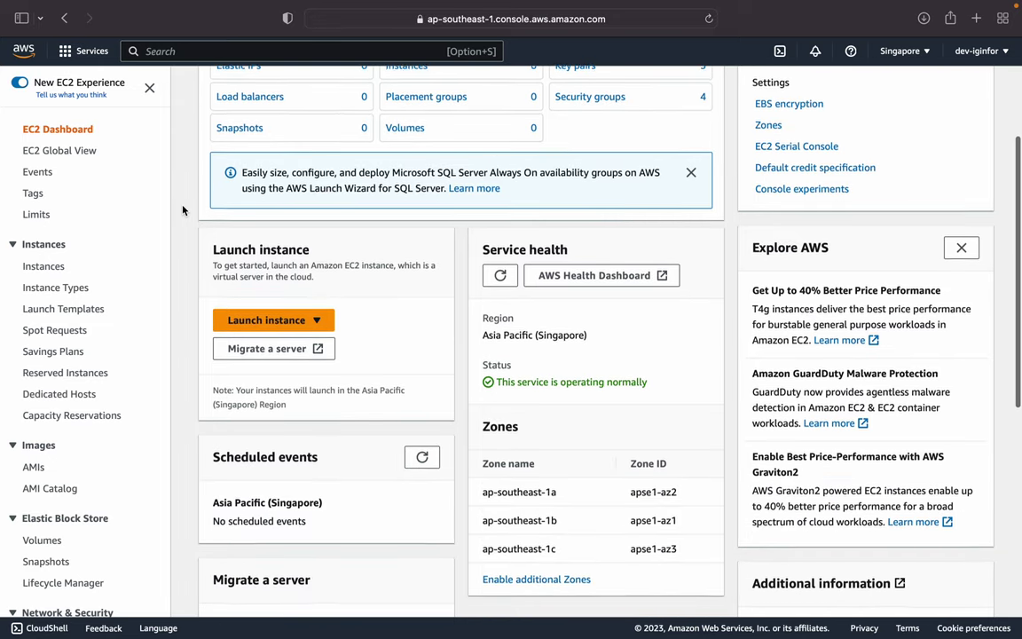
scroll(183, 210, up, 3)
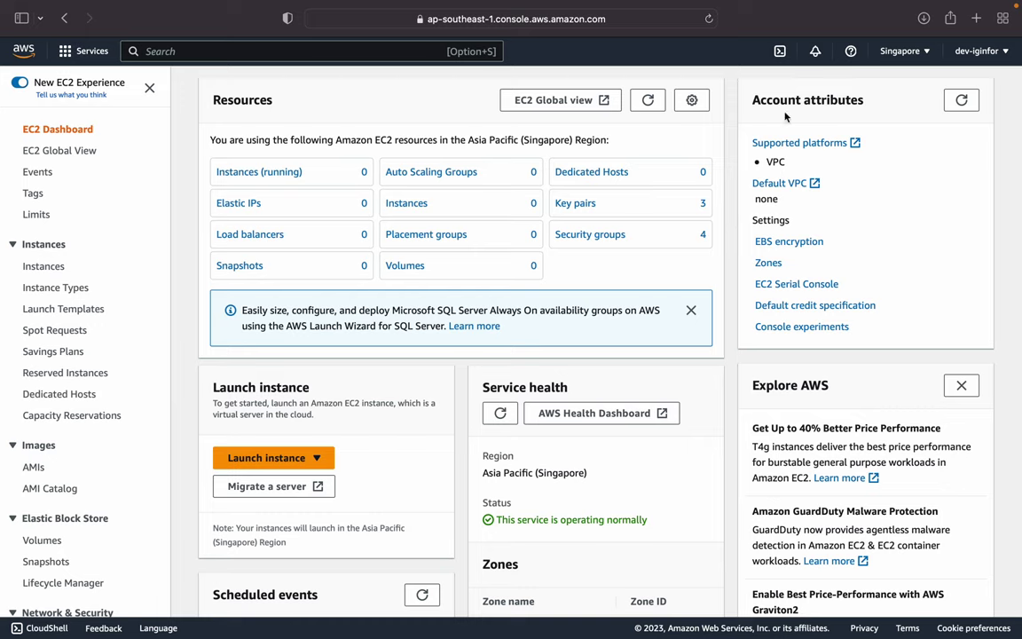
- Switch the console region to US West (N. California), us-west-1
click(925, 62)
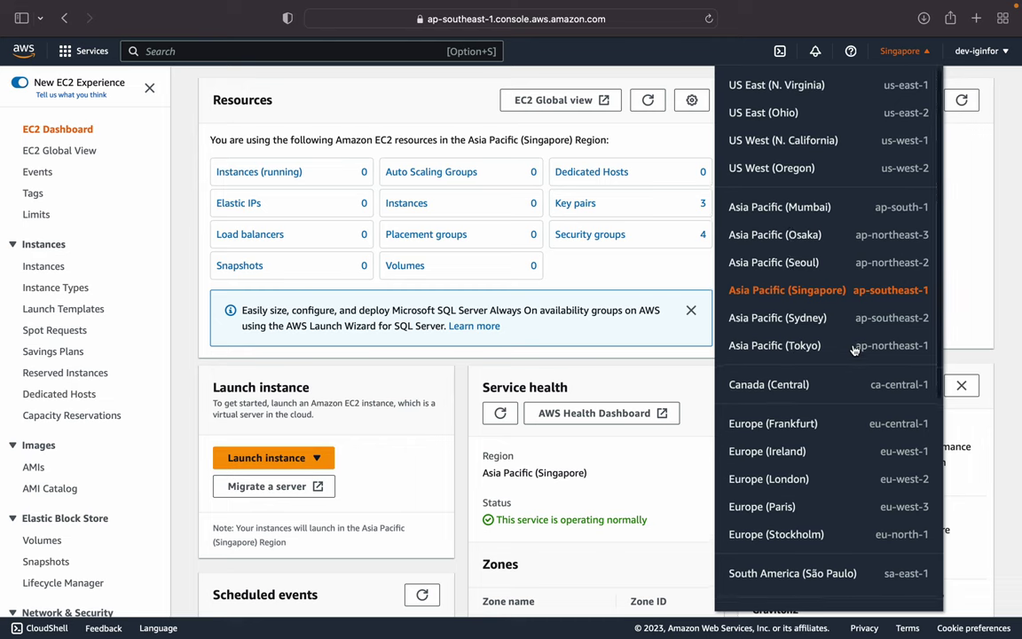
scroll(852, 350, down, 1)
scroll(853, 350, down, 3)
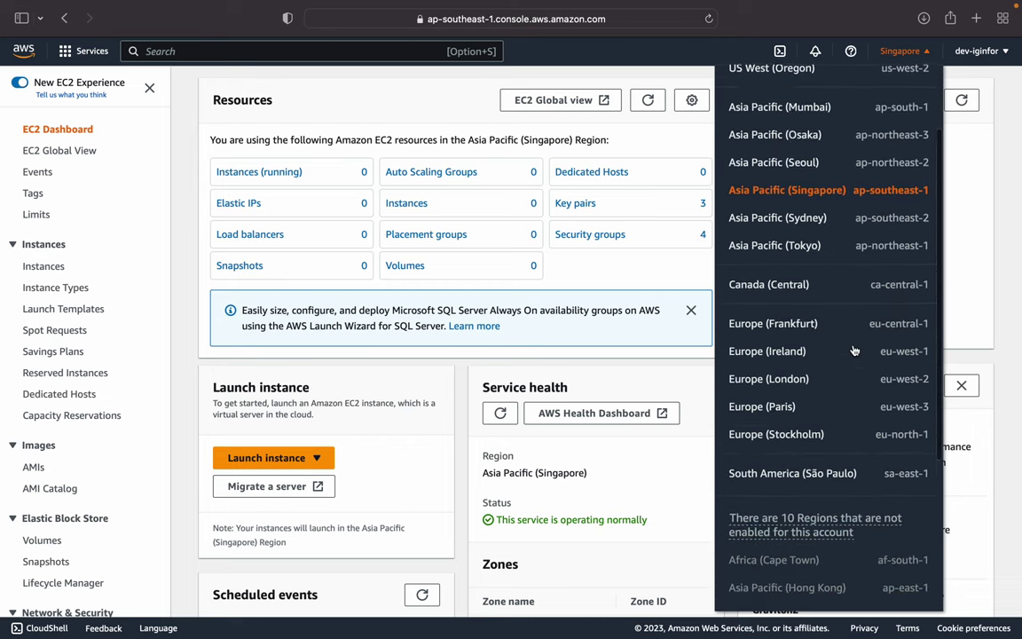
scroll(853, 350, down, 2)
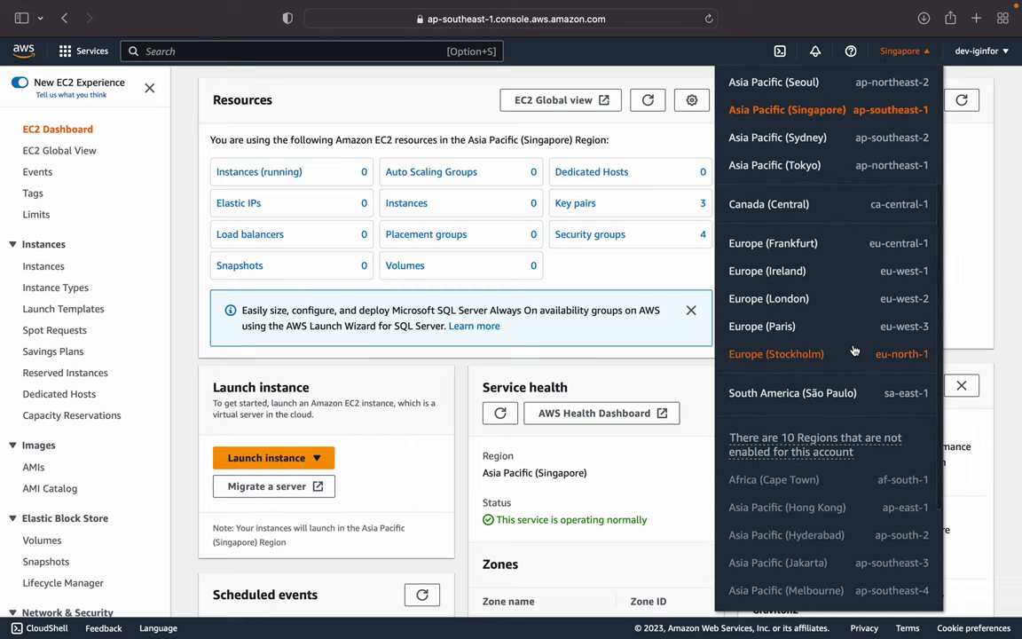
scroll(853, 350, up, 5)
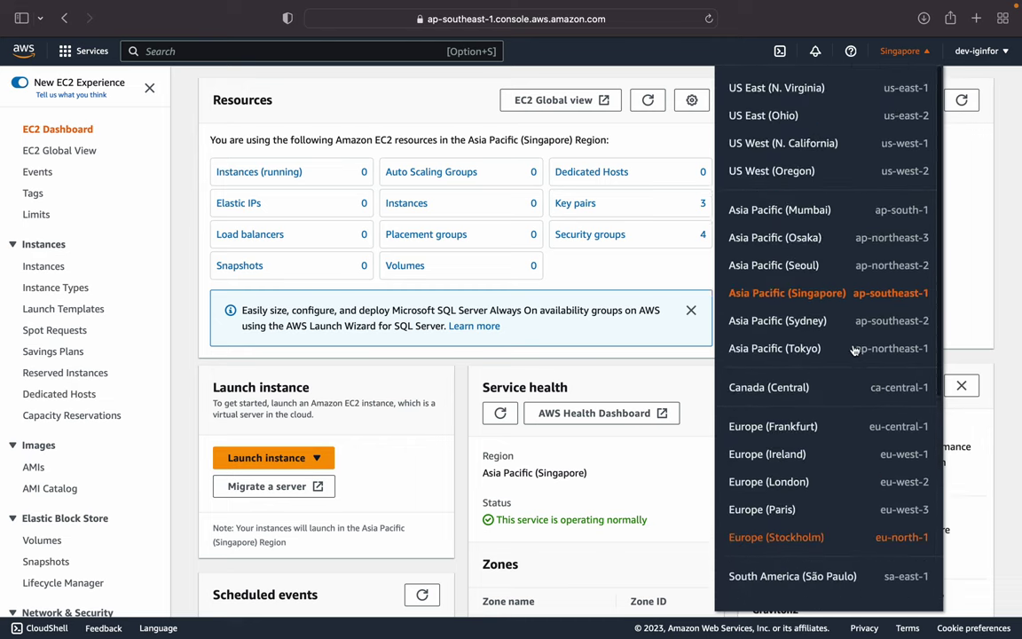
click(789, 147)
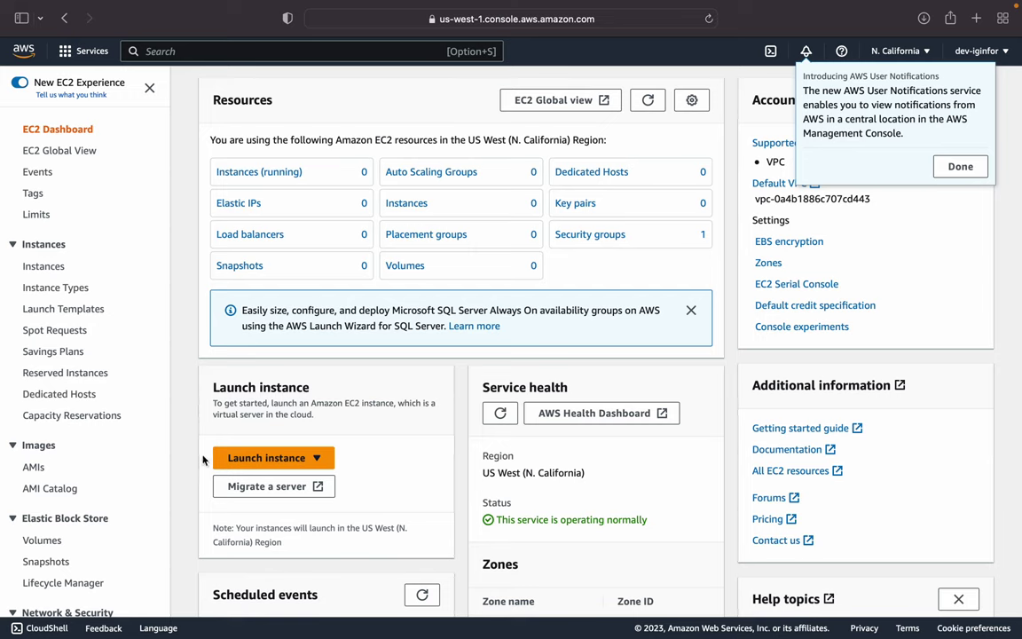
- Open the instances list, dismiss the AWS User Notifications introduction and remove the running-state filter
click(315, 457)
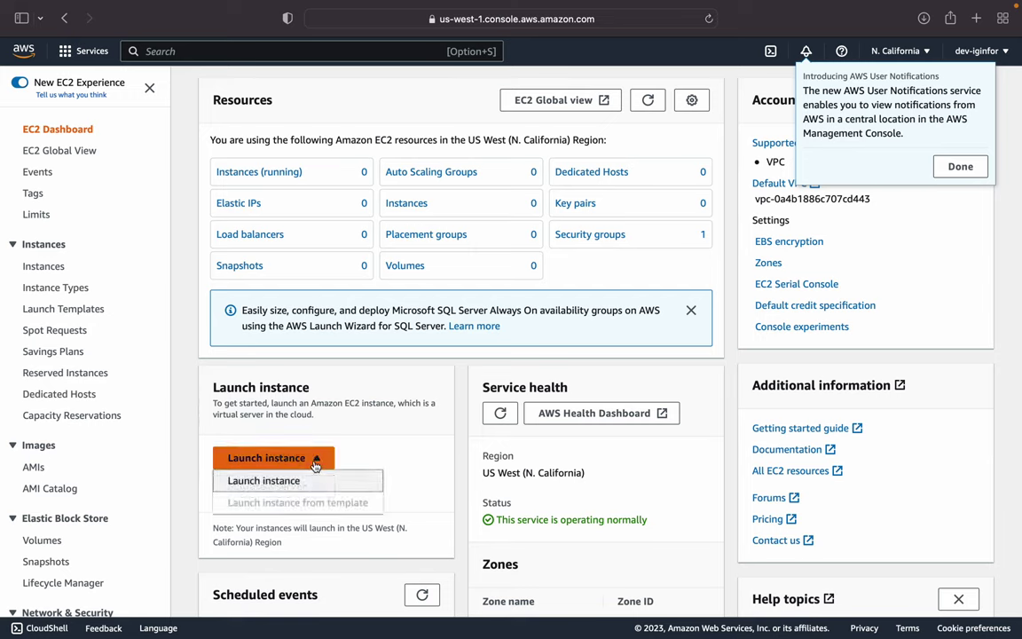
click(202, 390)
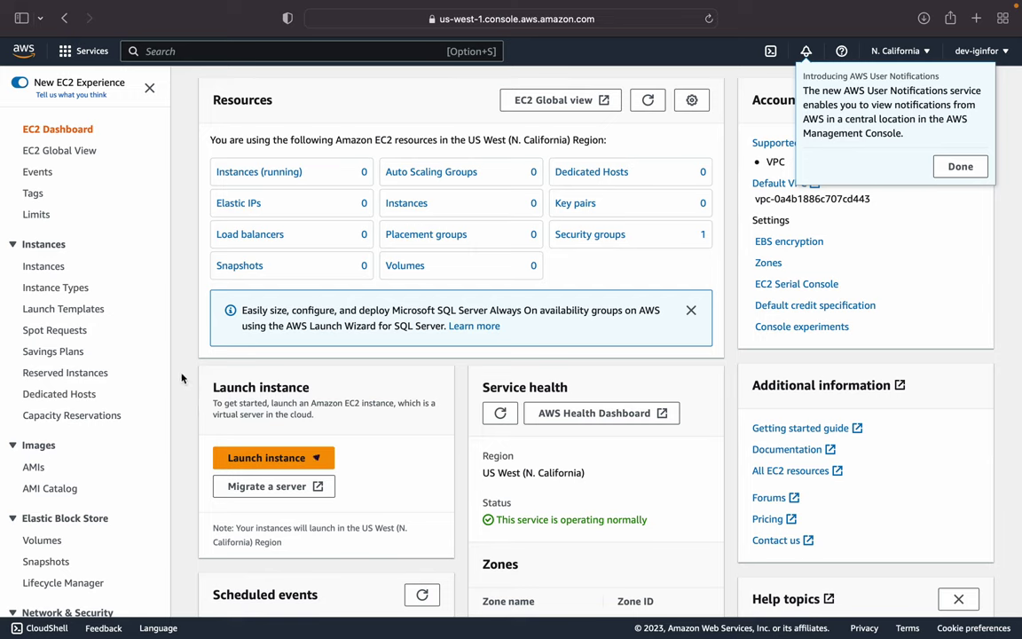
click(274, 173)
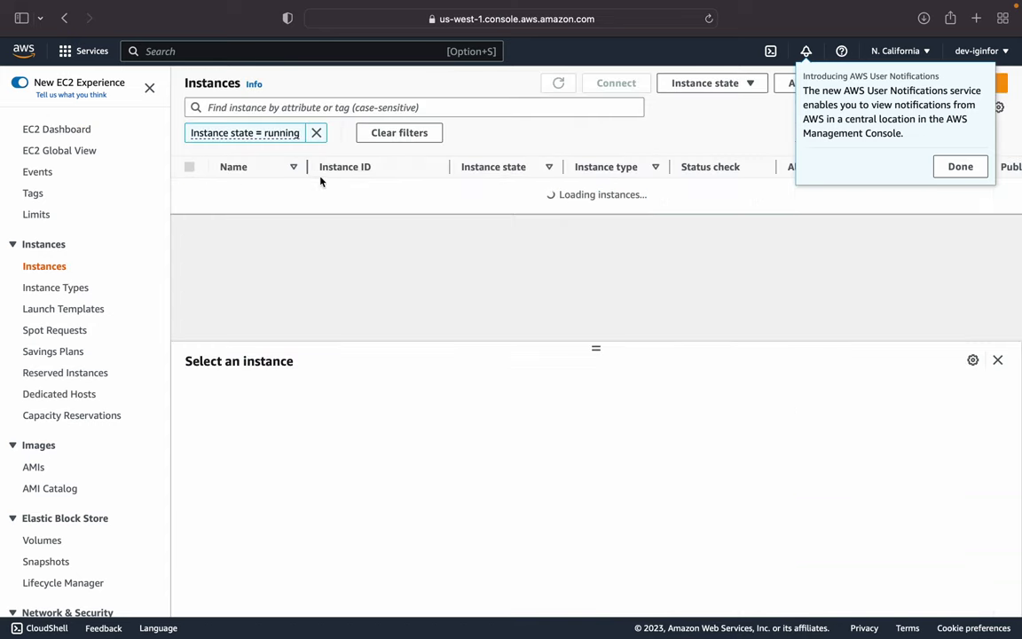
click(960, 168)
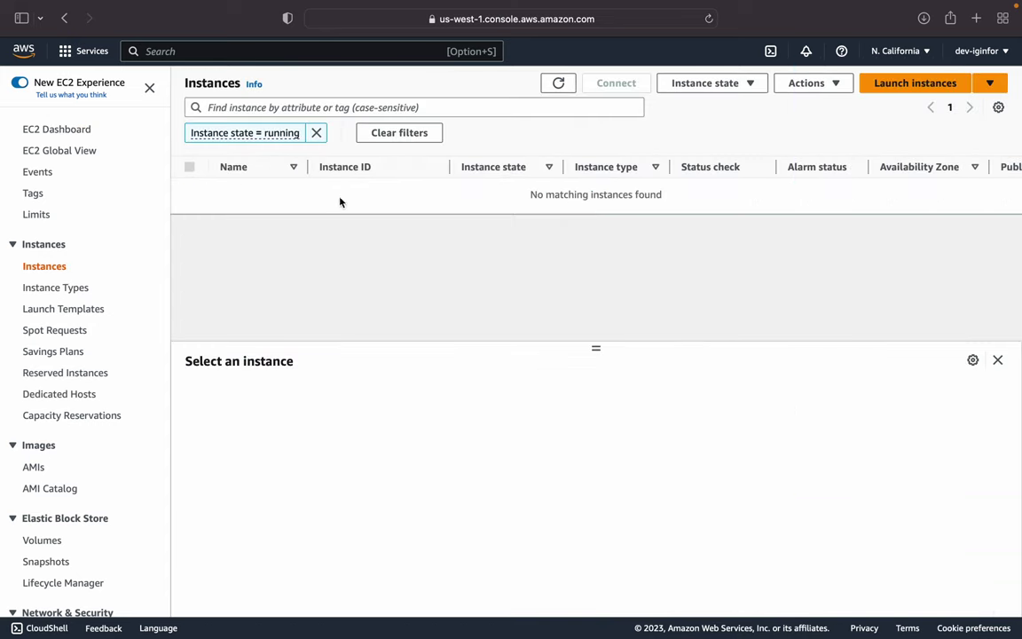
click(317, 133)
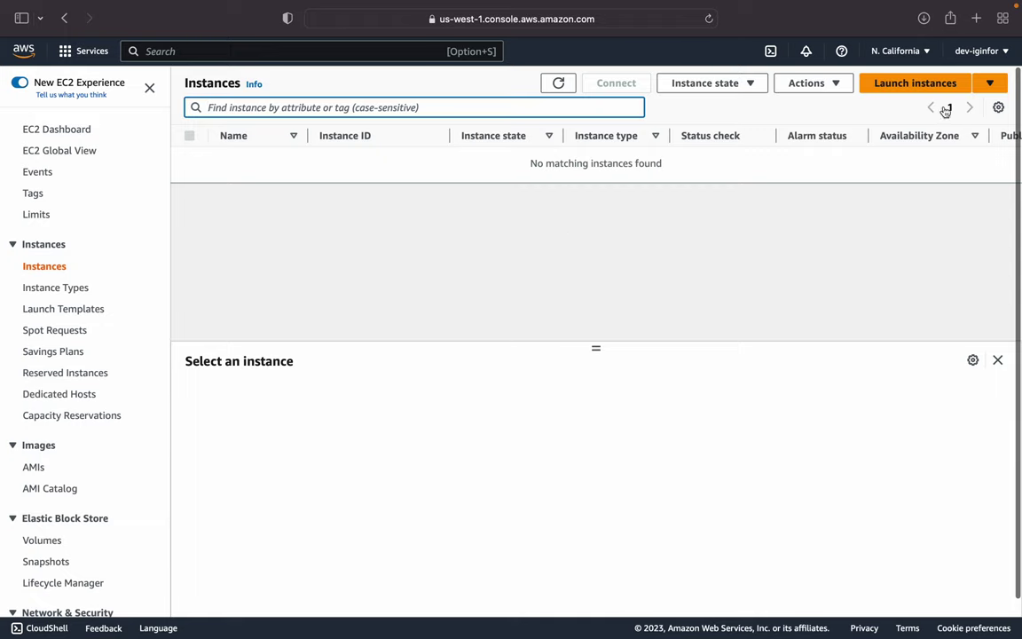
- Start launching a new instance and name it Server-01
click(906, 90)
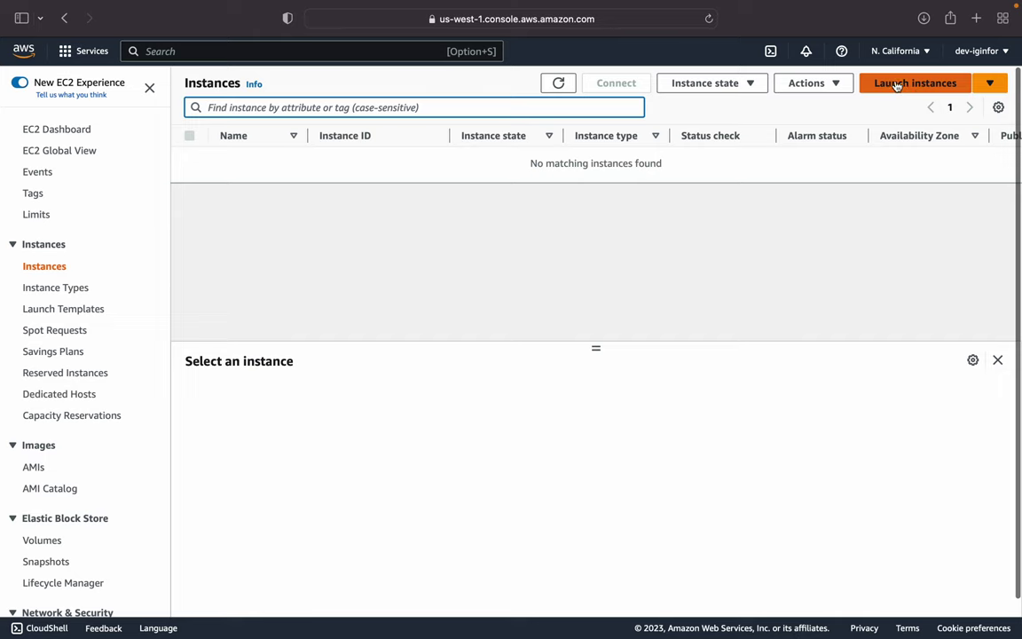
click(905, 91)
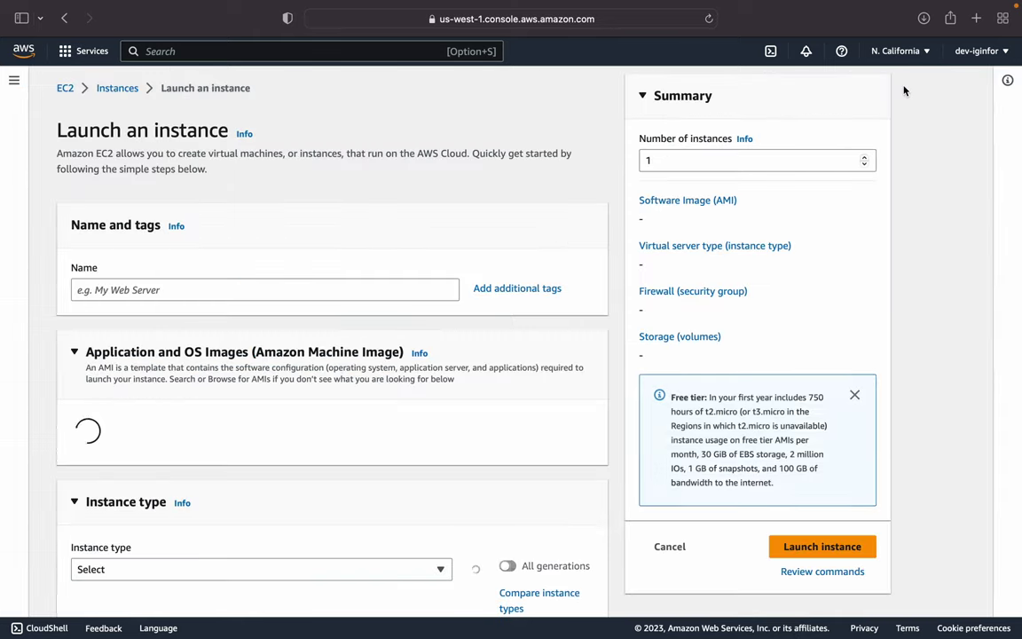
scroll(285, 281, down, 5)
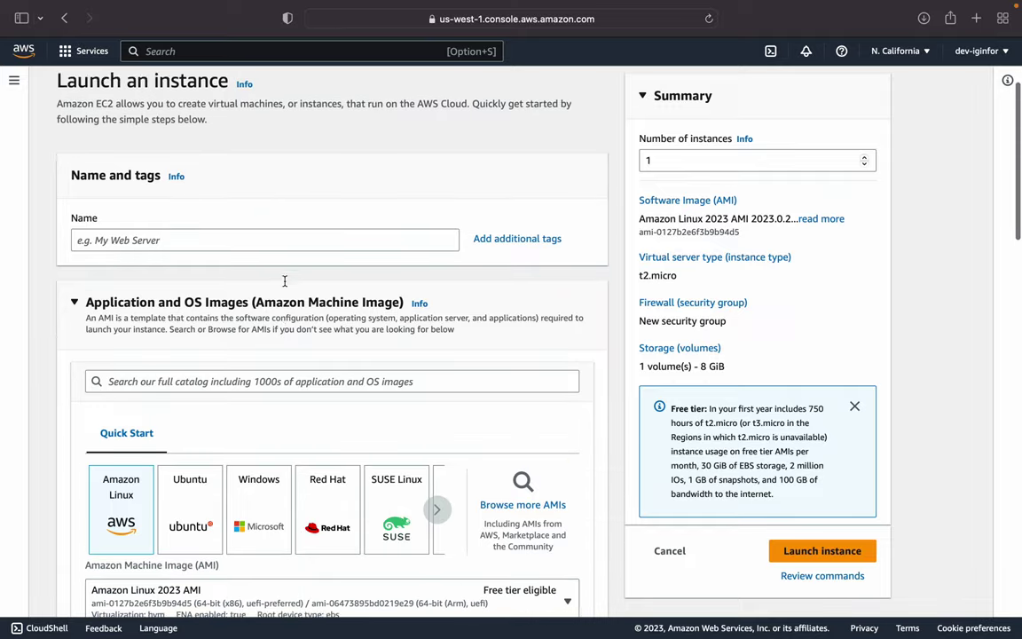
scroll(285, 284, up, 5)
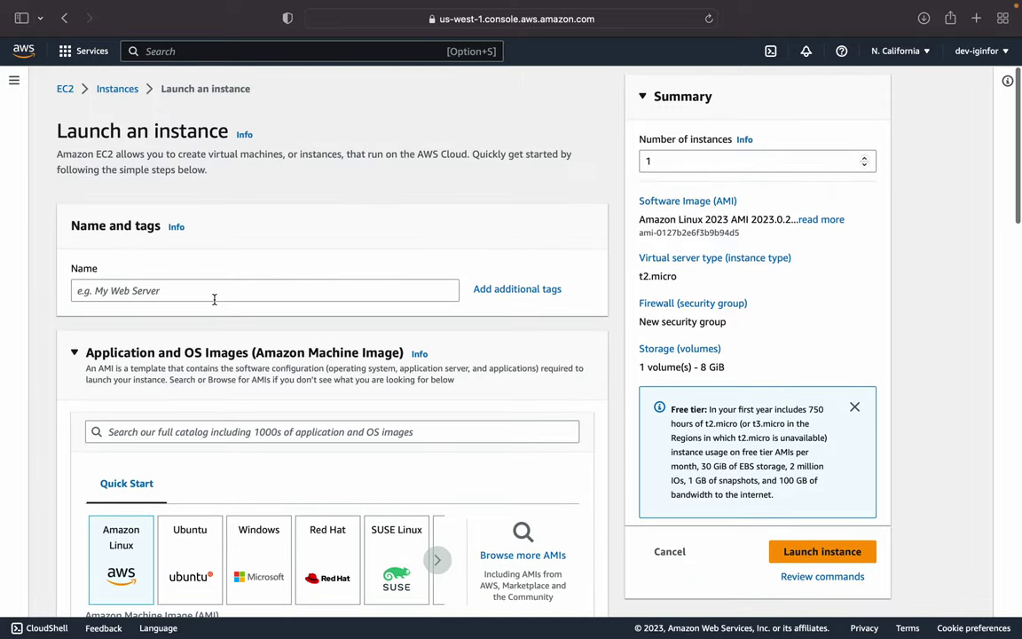
scroll(212, 296, down, 10)
scroll(193, 411, down, 10)
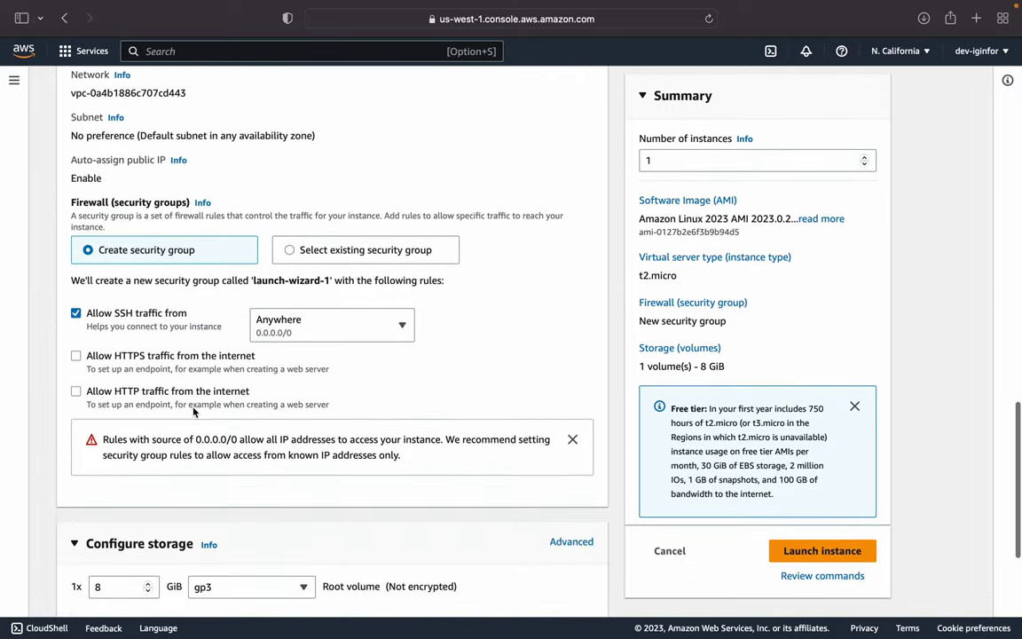
scroll(194, 410, up, 15)
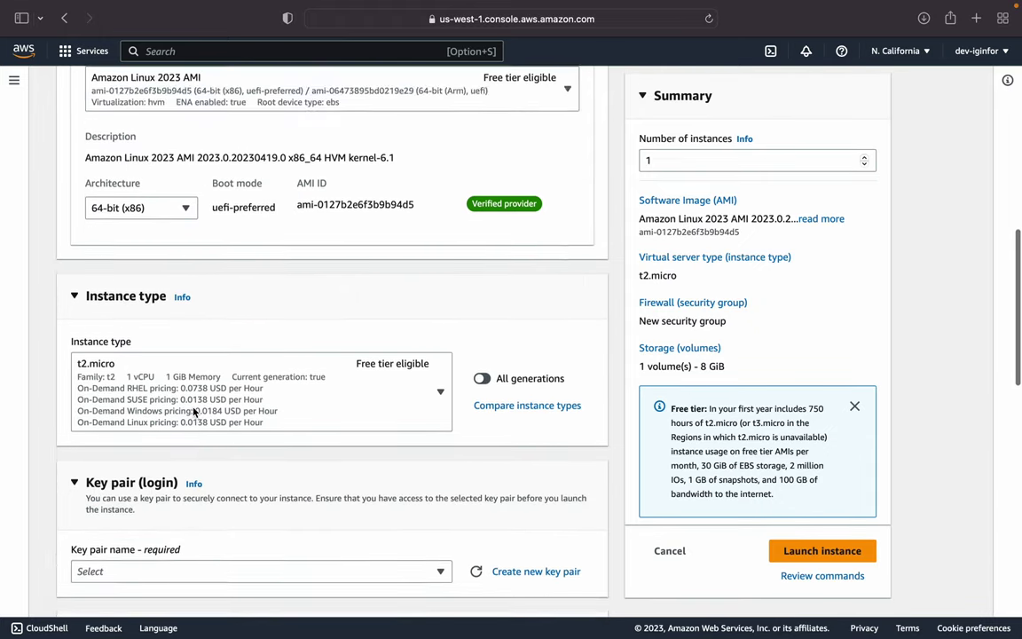
click(157, 293)
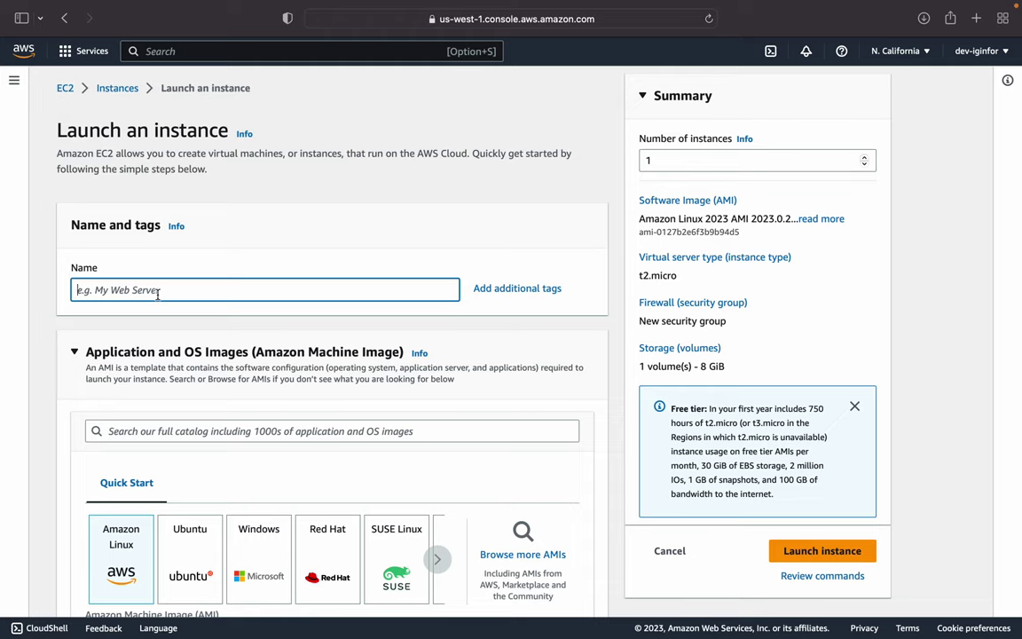
text(Server-01)
- Open the full AMI catalog for the instance's image and search it for Centos
scroll(464, 533, down, 2)
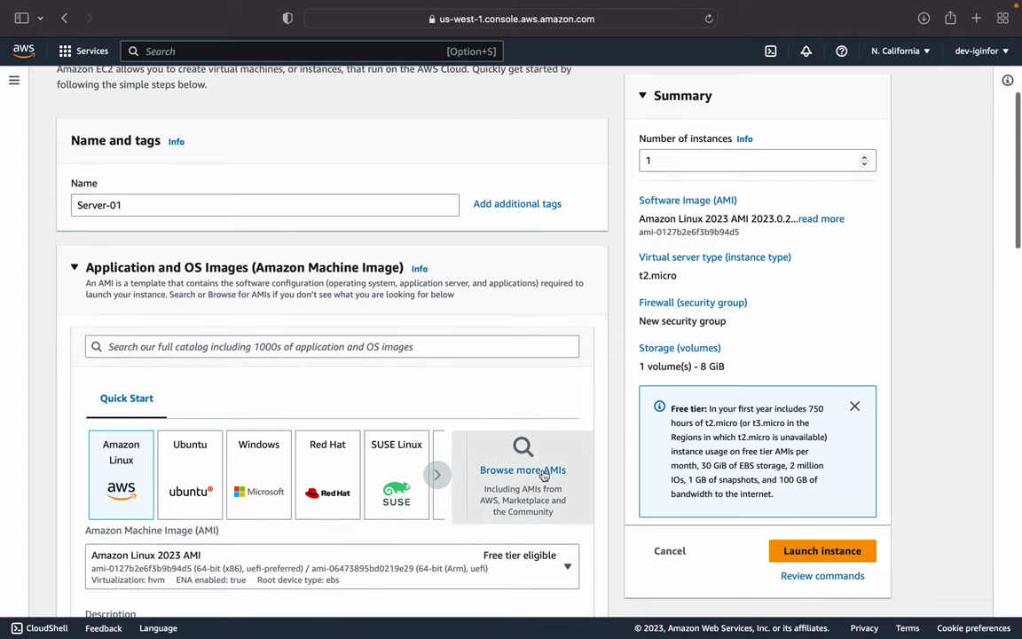
click(523, 468)
scroll(318, 351, down, 3)
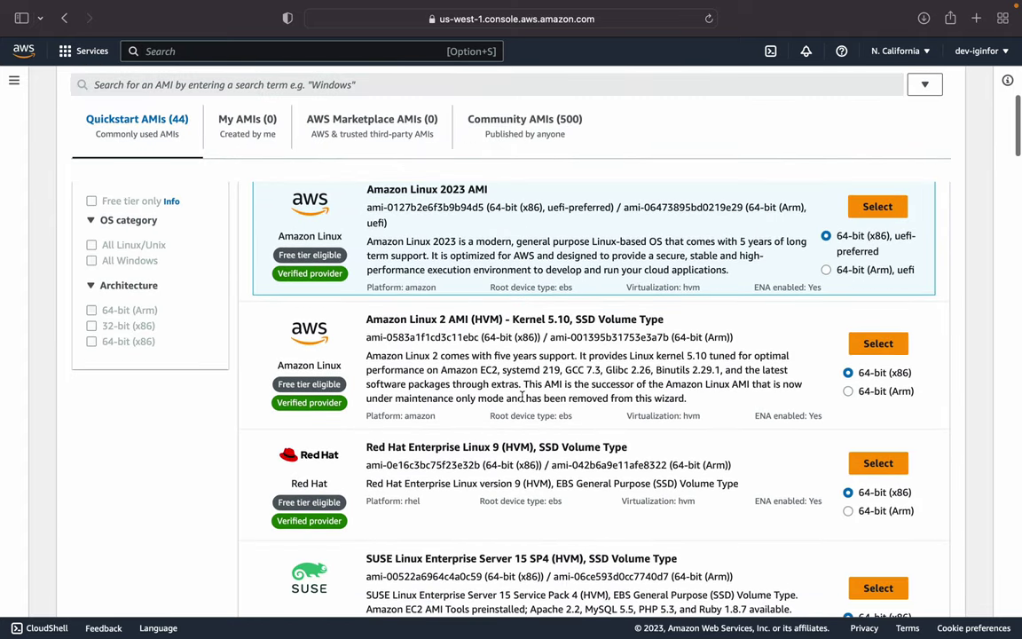
scroll(521, 397, up, 5)
scroll(328, 229, down, 2)
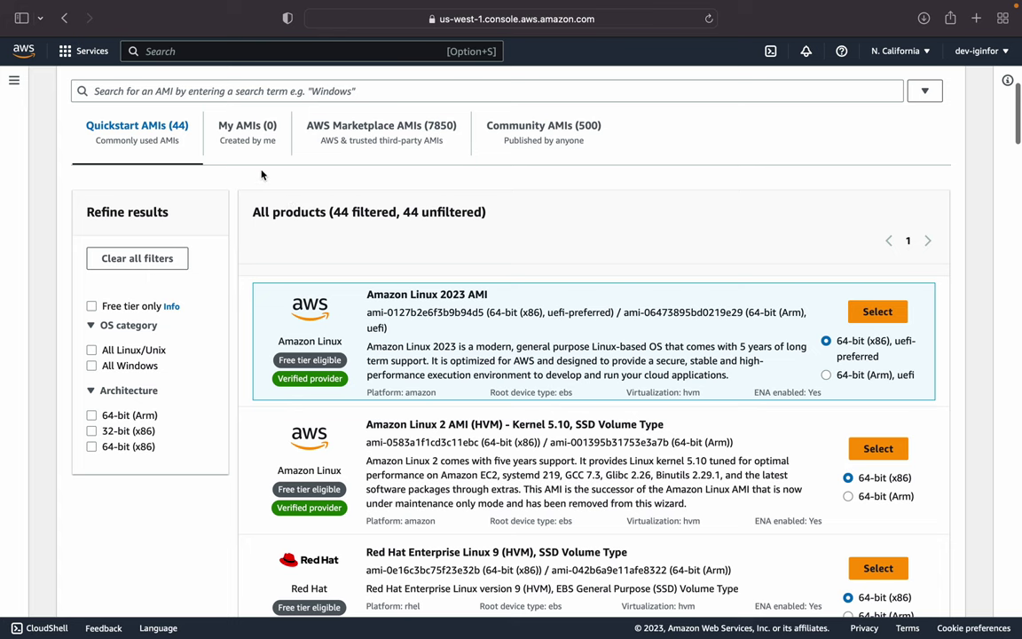
scroll(351, 232, up, 2)
click(256, 226)
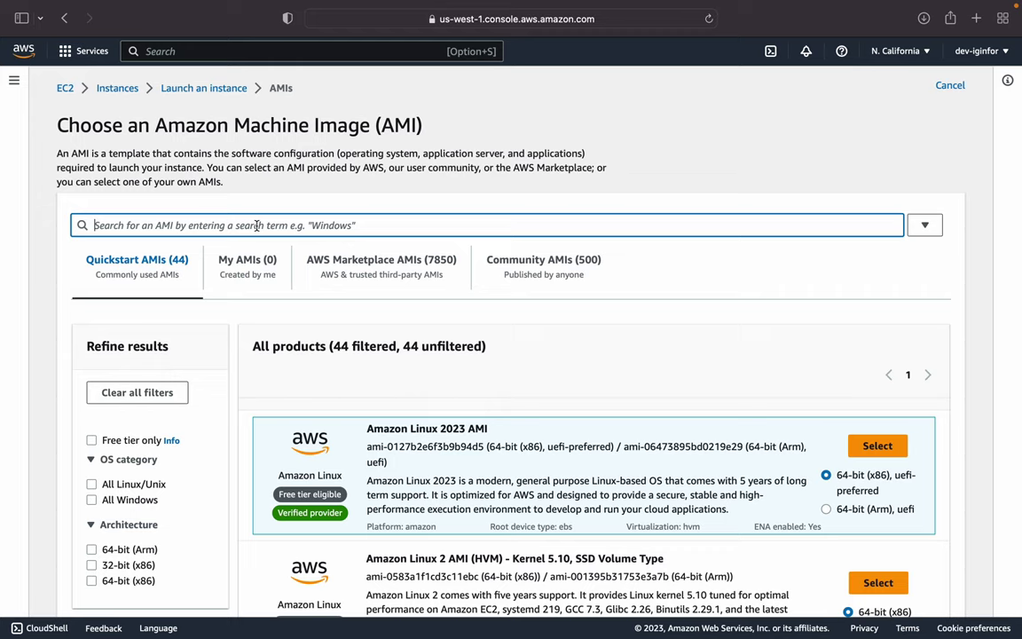
text(Centos)
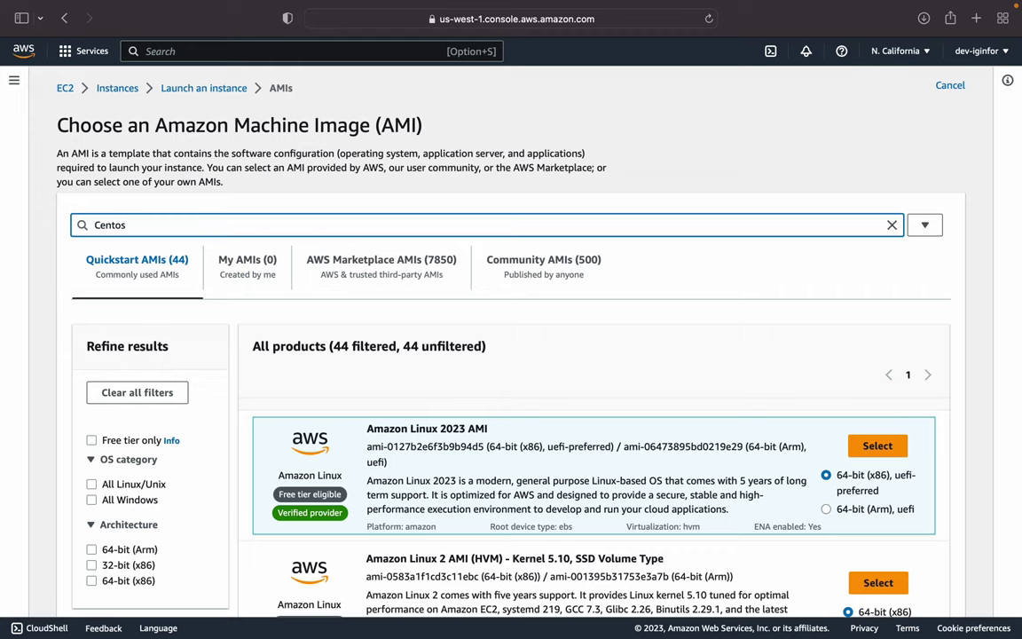
key(Return)
- Review the AWS Marketplace AMIs found for Centos and select CentOS 7 (x86_64) - with Updates HVM
click(360, 258)
scroll(446, 344, down, 1)
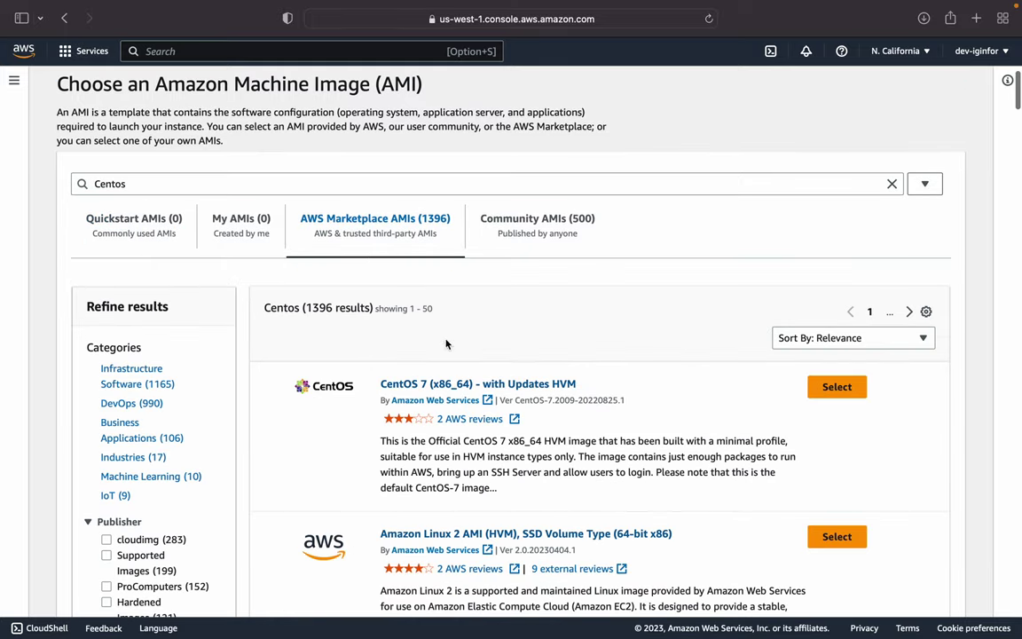
scroll(446, 344, down, 1)
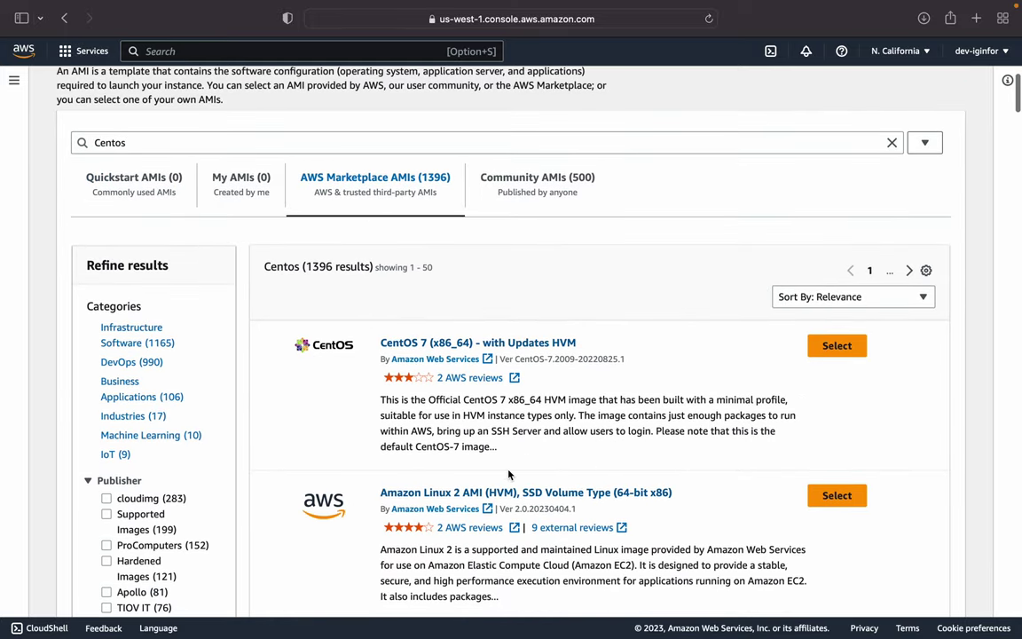
scroll(509, 474, down, 10)
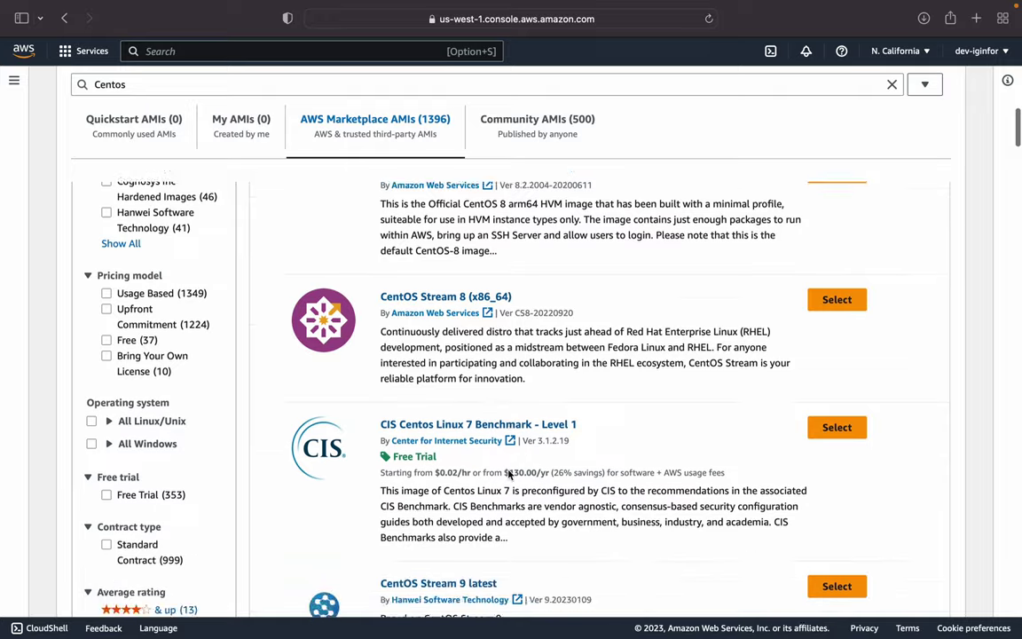
scroll(509, 474, down, 20)
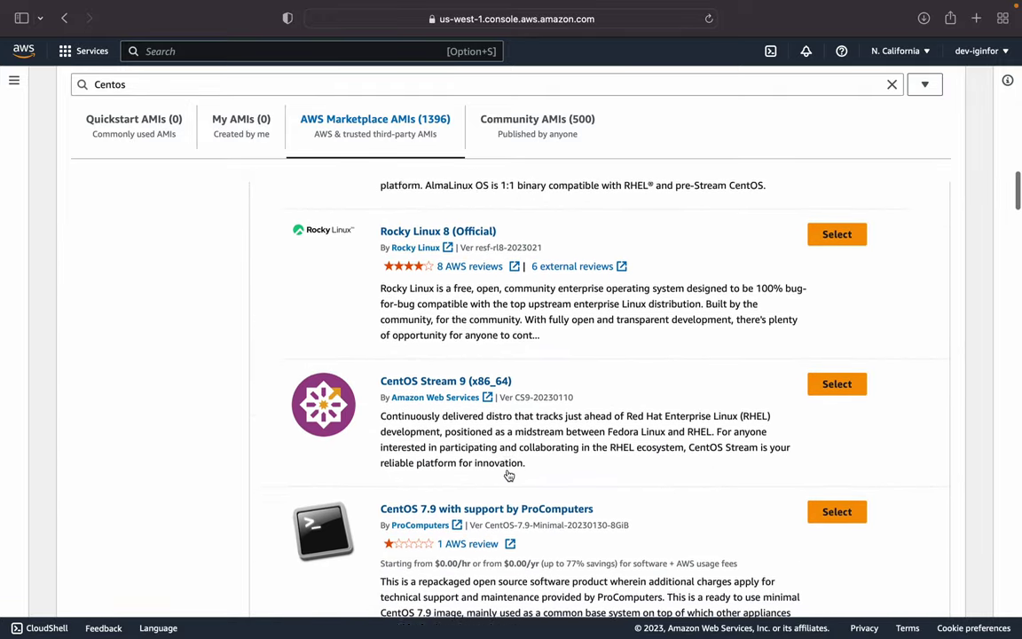
scroll(509, 475, down, 1)
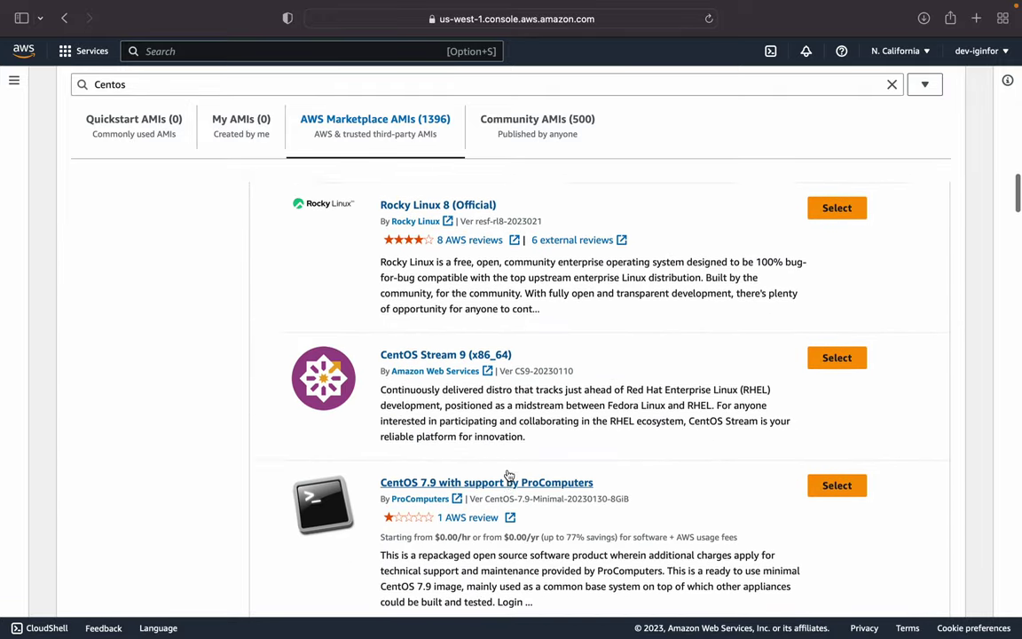
scroll(509, 475, up, 15)
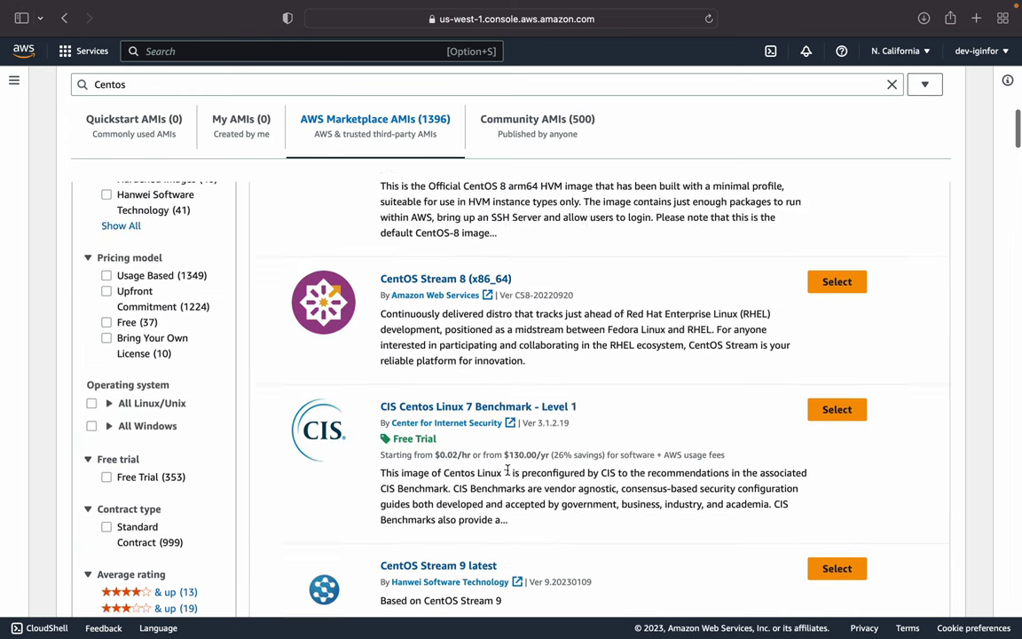
scroll(507, 470, up, 10)
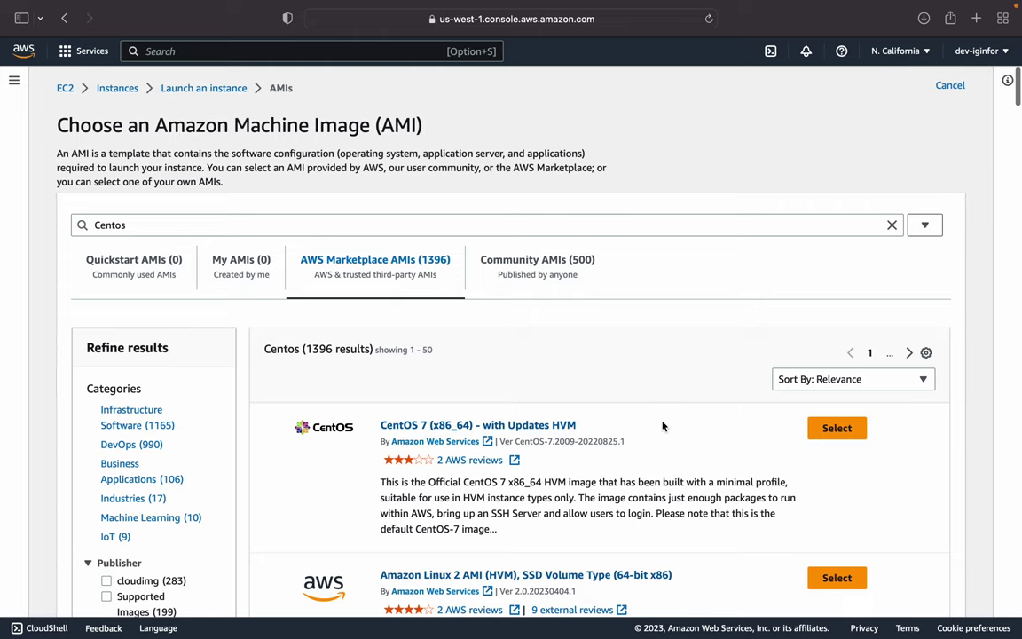
click(837, 428)
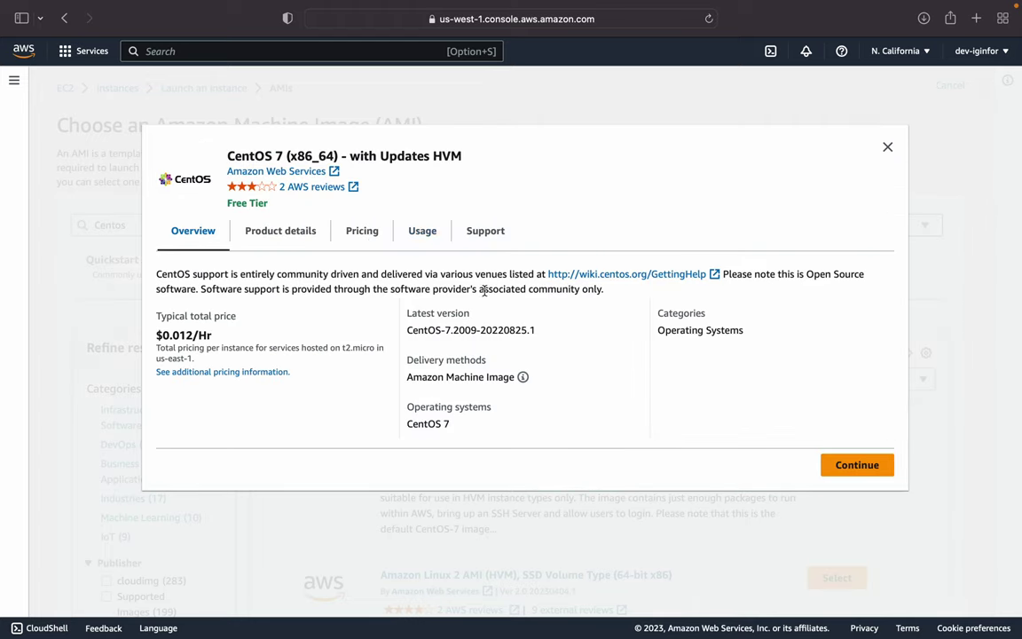
- Check the CentOS 7 image's typical total price and continue with this image for the instance
drag(217, 335, 156, 335)
click(221, 336)
drag(220, 335, 156, 335)
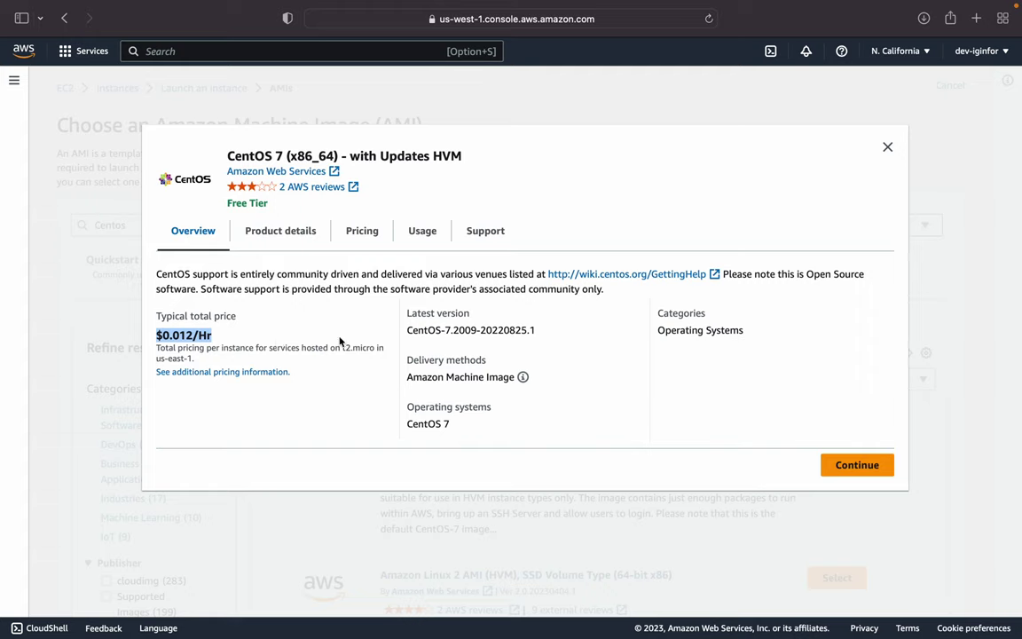
click(861, 468)
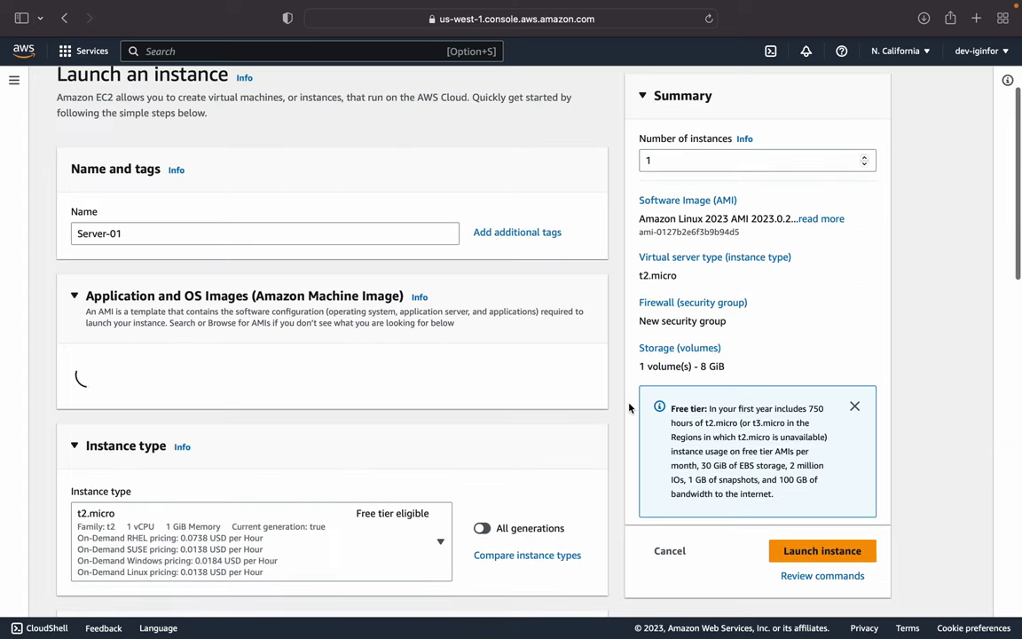
- Examine the instance type options and the free tier note in the launch summary
scroll(310, 370, down, 5)
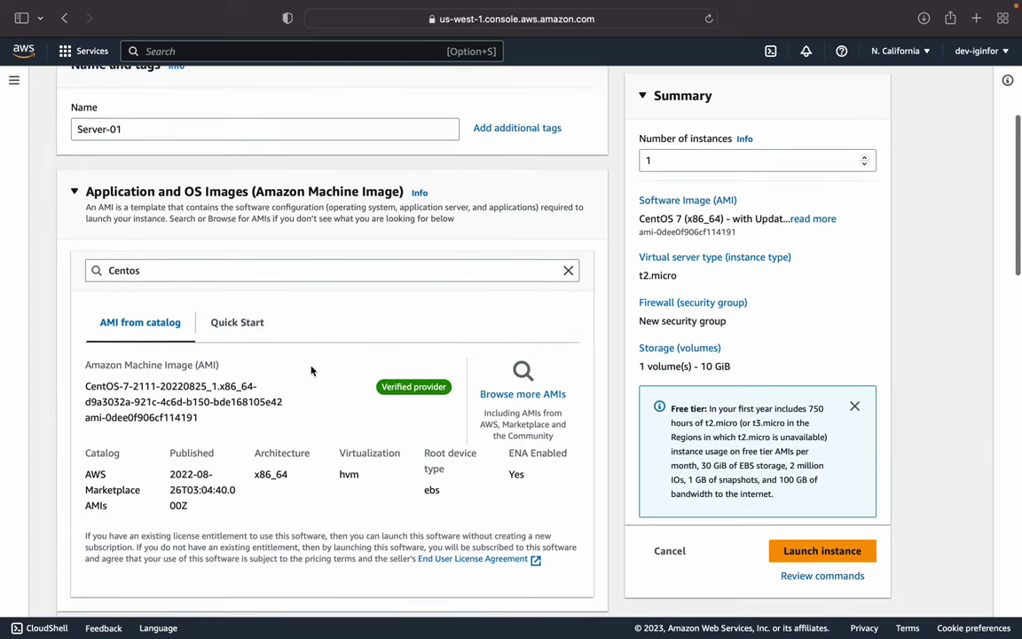
scroll(310, 371, down, 4)
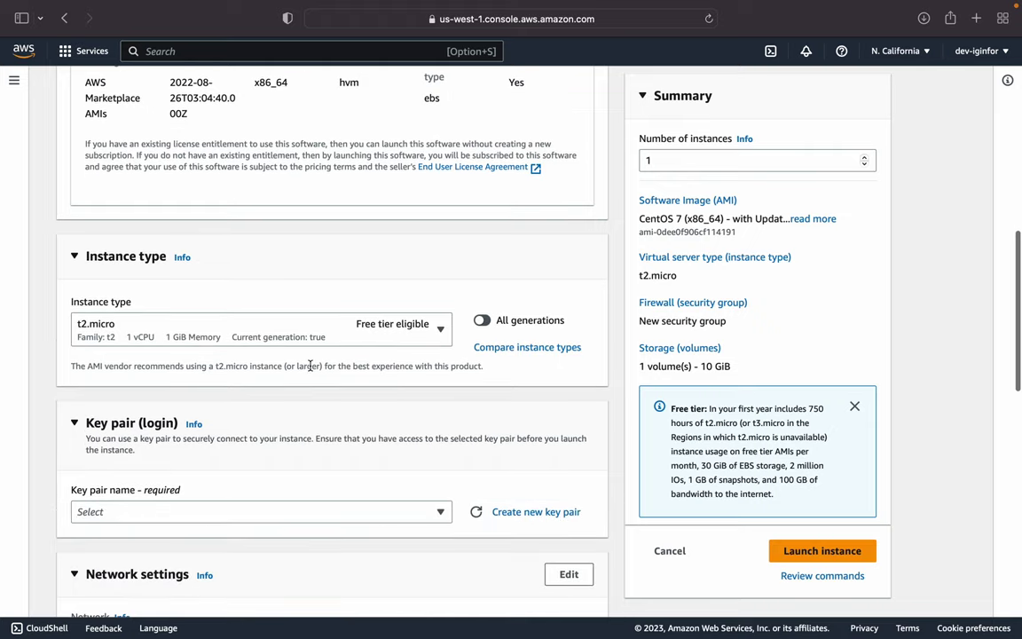
click(416, 331)
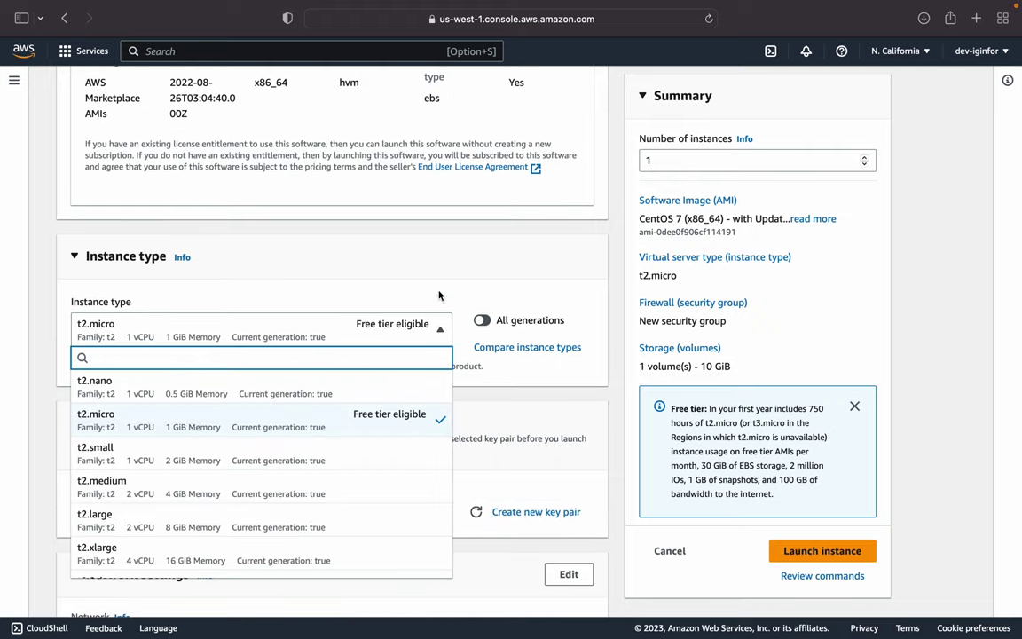
click(455, 253)
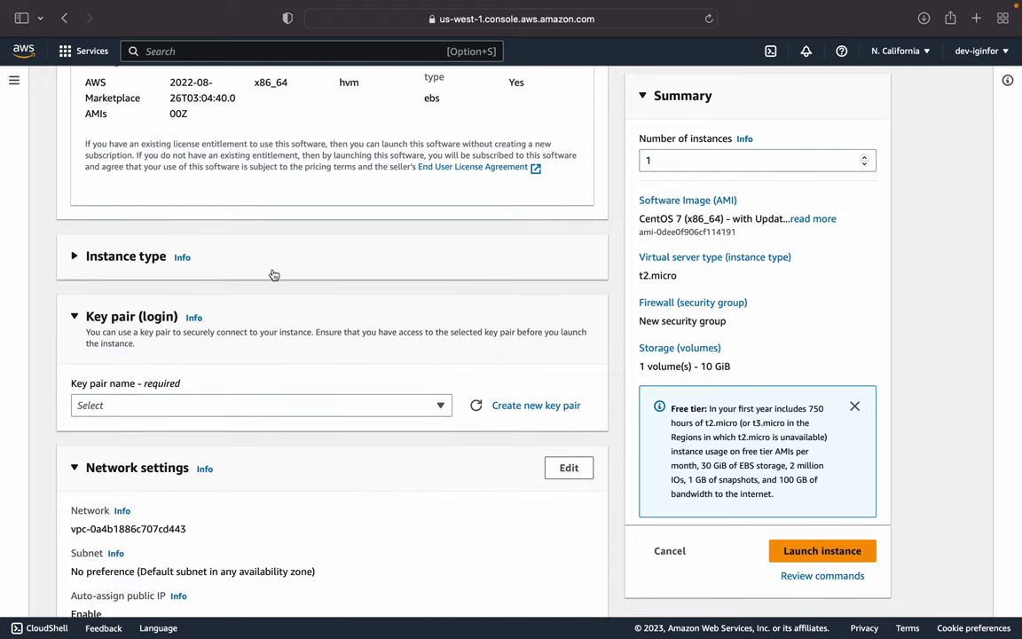
click(249, 258)
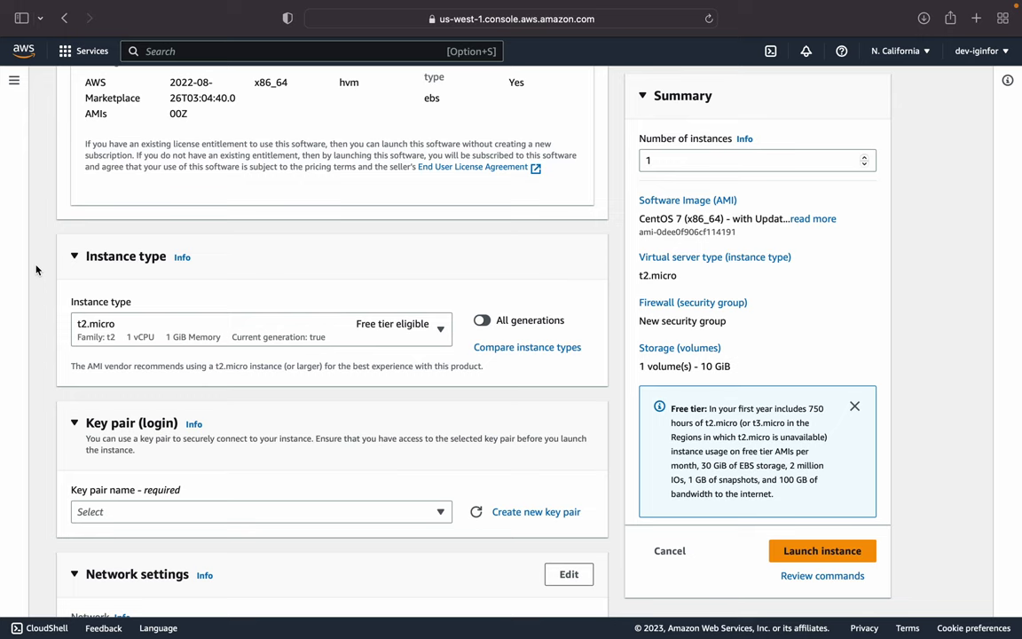
click(386, 333)
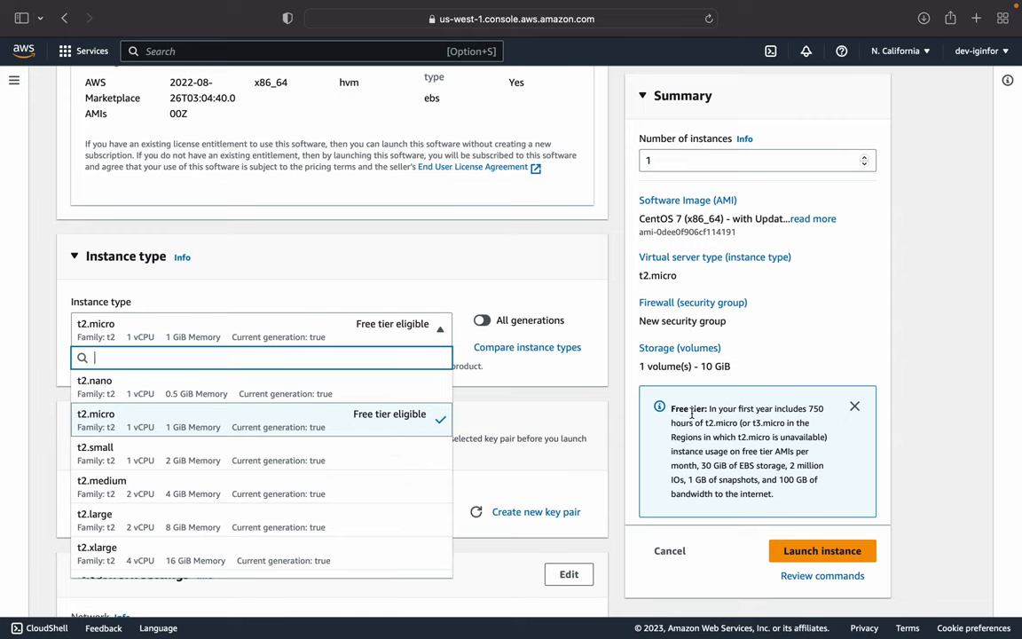
drag(671, 408, 824, 408)
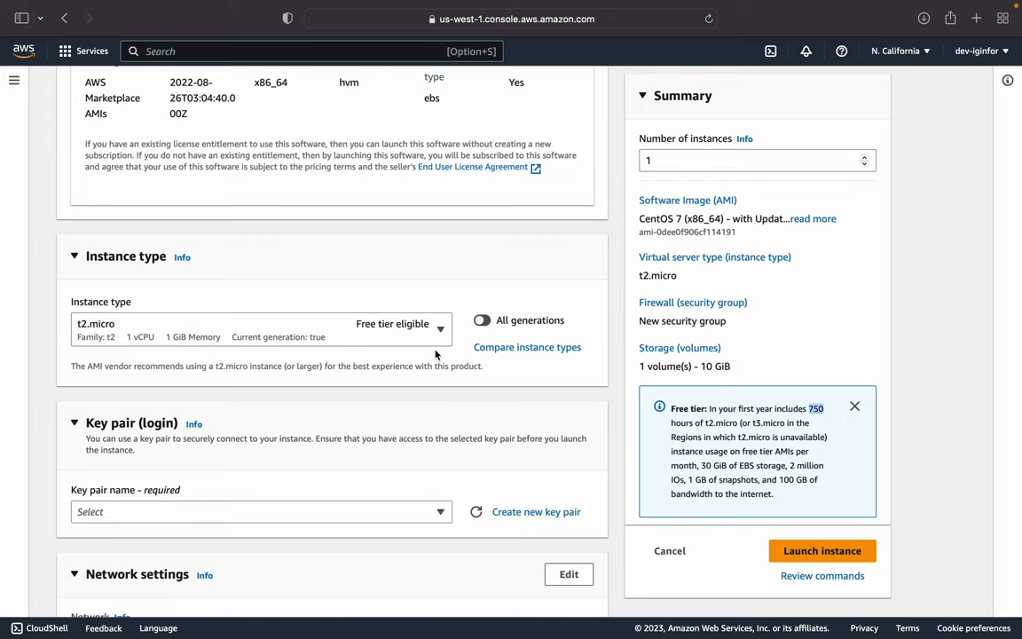
- Look through the t2, t3 and c4 instance types and choose the free tier eligible t2.micro
click(395, 312)
scroll(342, 457, down, 10)
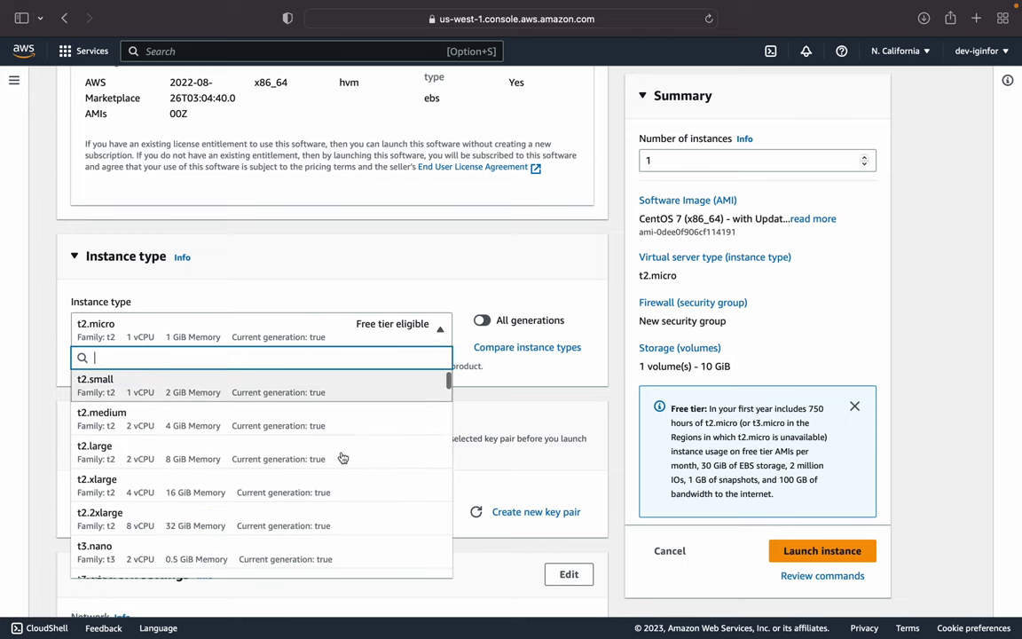
scroll(343, 457, down, 10)
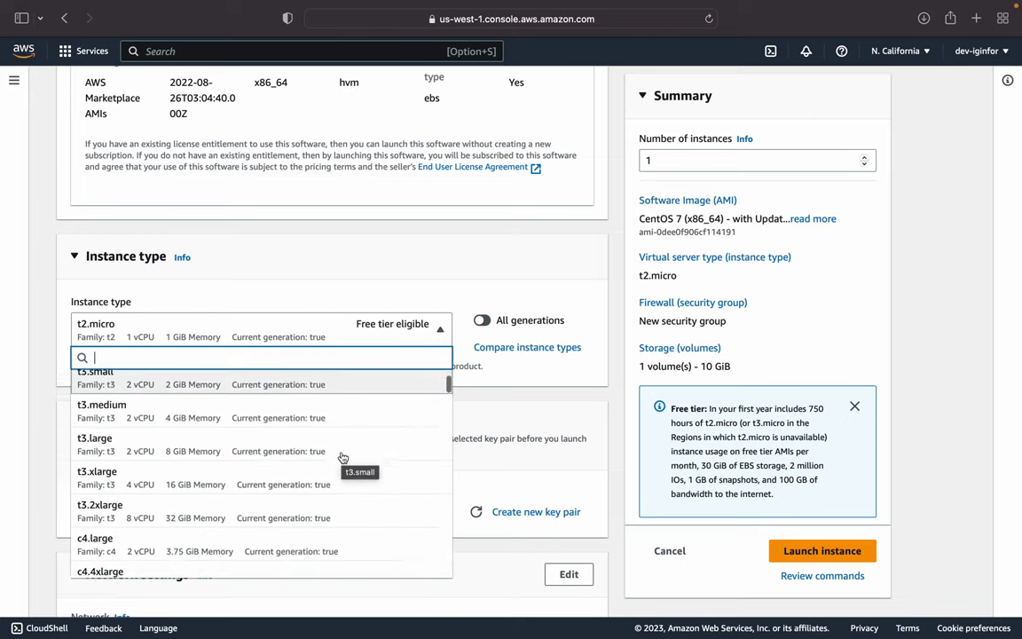
scroll(315, 470, up, 20)
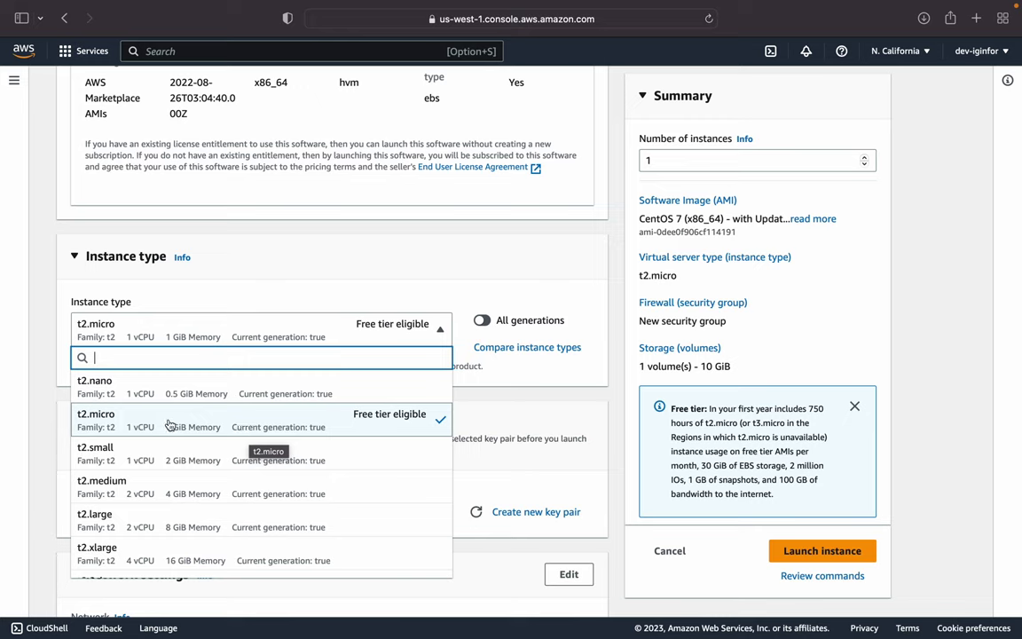
click(268, 417)
- Check which key pairs are available for login and which region the console is set to
scroll(269, 419, down, 1)
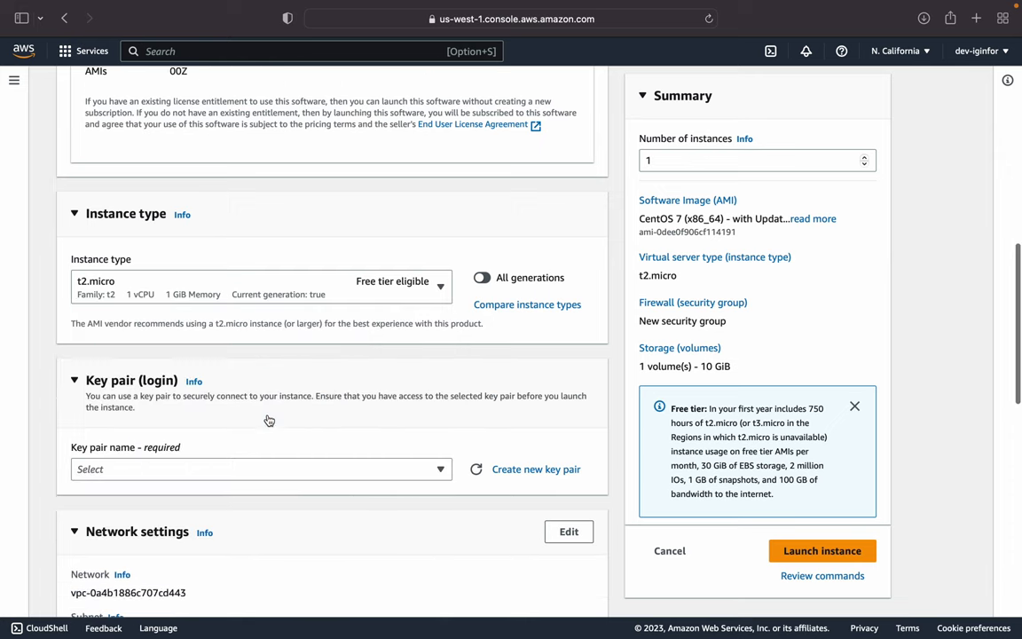
scroll(268, 418, down, 2)
click(441, 387)
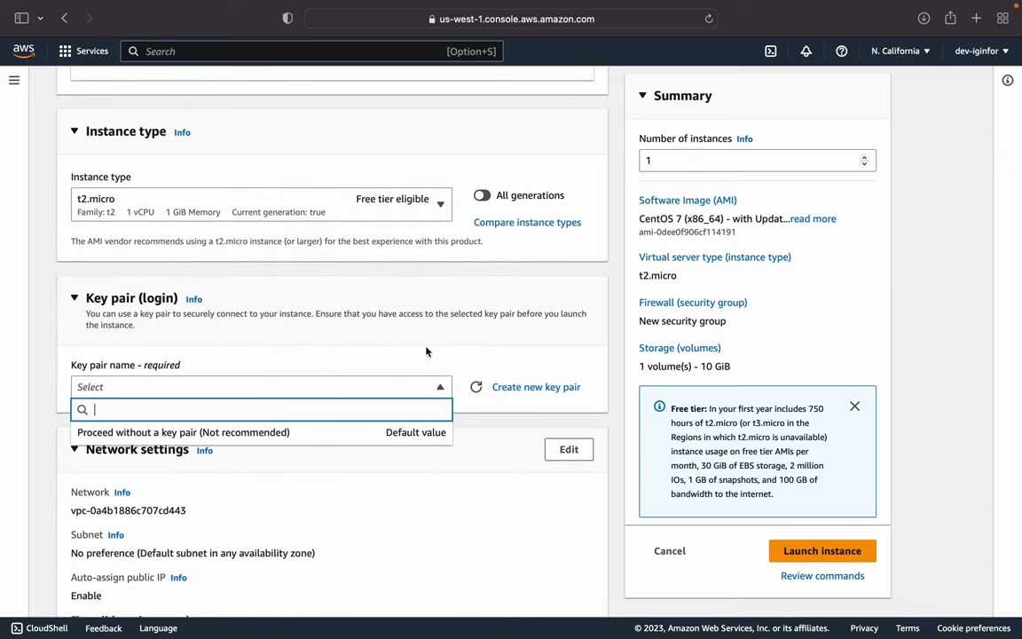
click(360, 354)
click(443, 388)
click(926, 56)
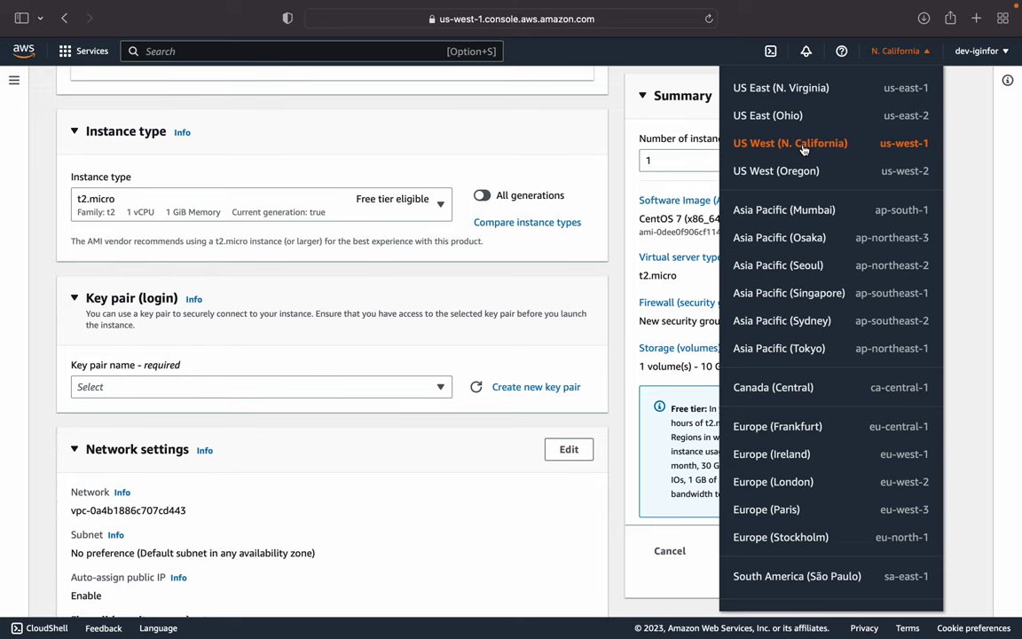
click(616, 186)
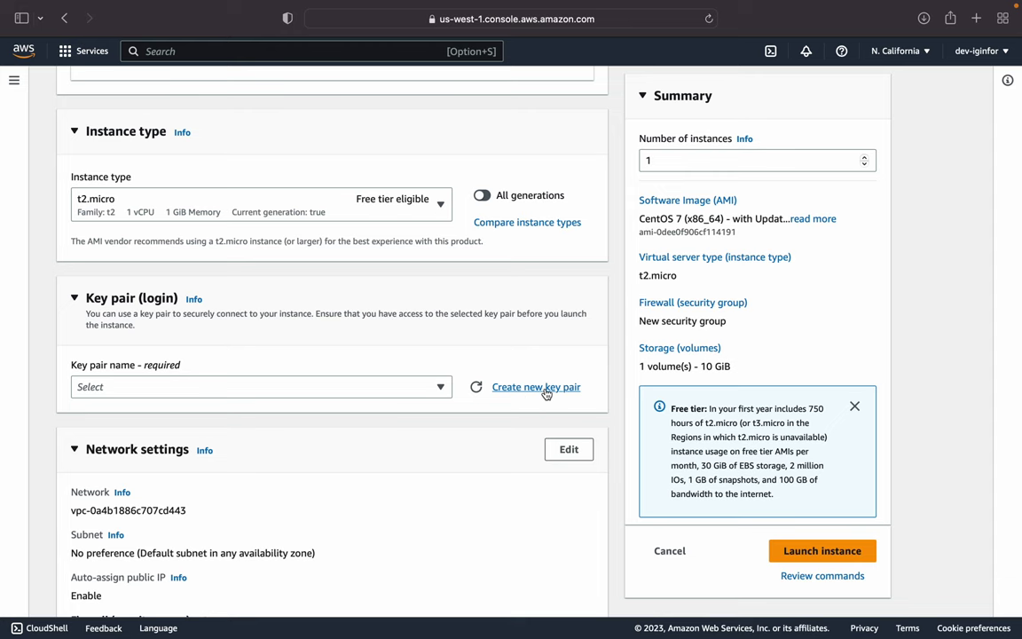
- Create an RSA key pair named server-01-key in .pem format and allow its private key file to download
click(516, 388)
click(397, 300)
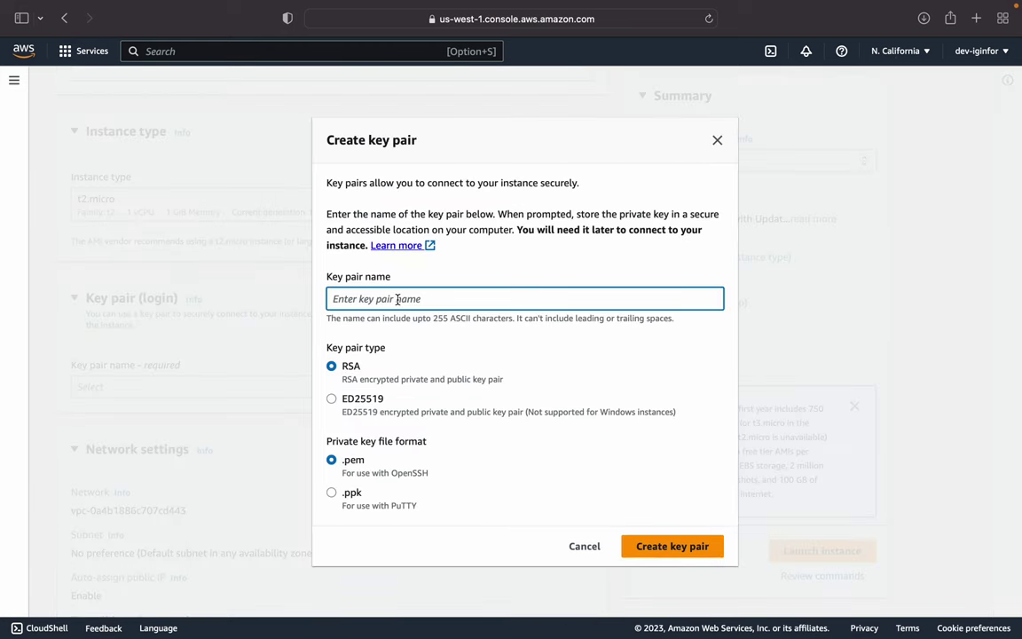
text(server-01-)
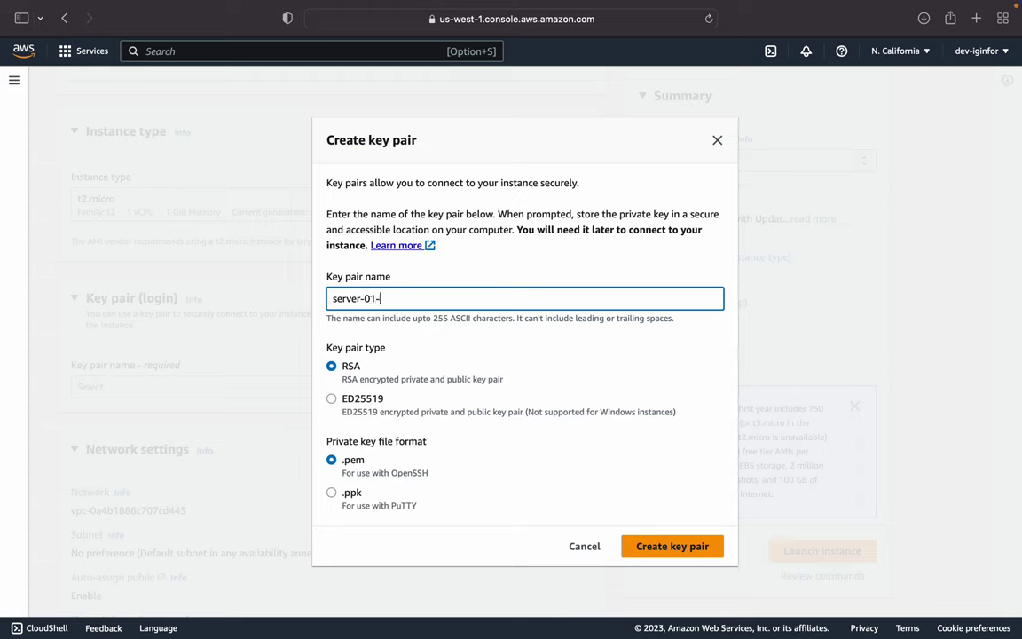
text(key)
click(672, 554)
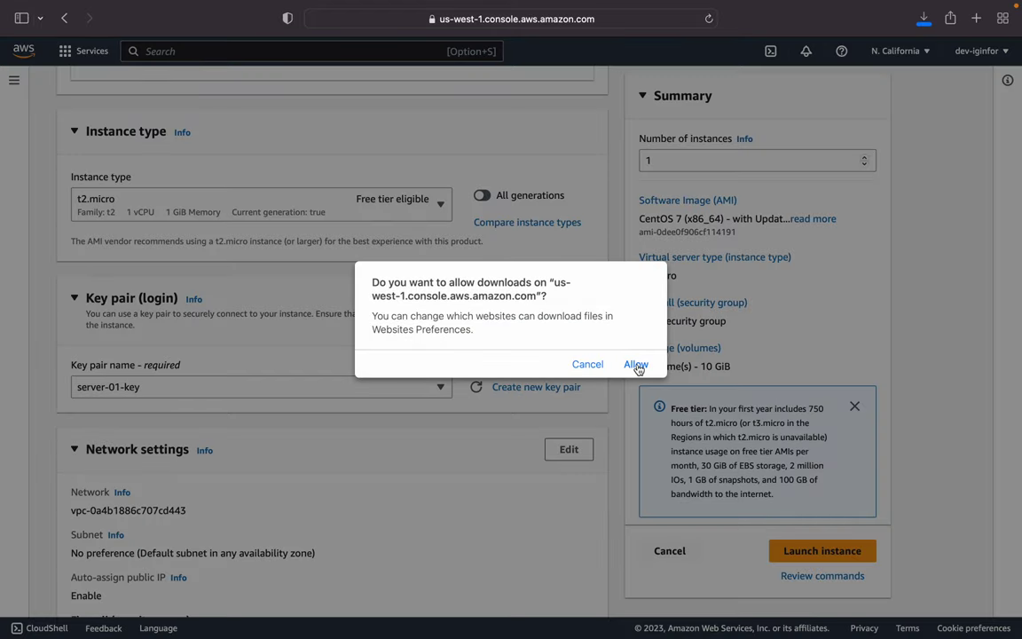
click(636, 364)
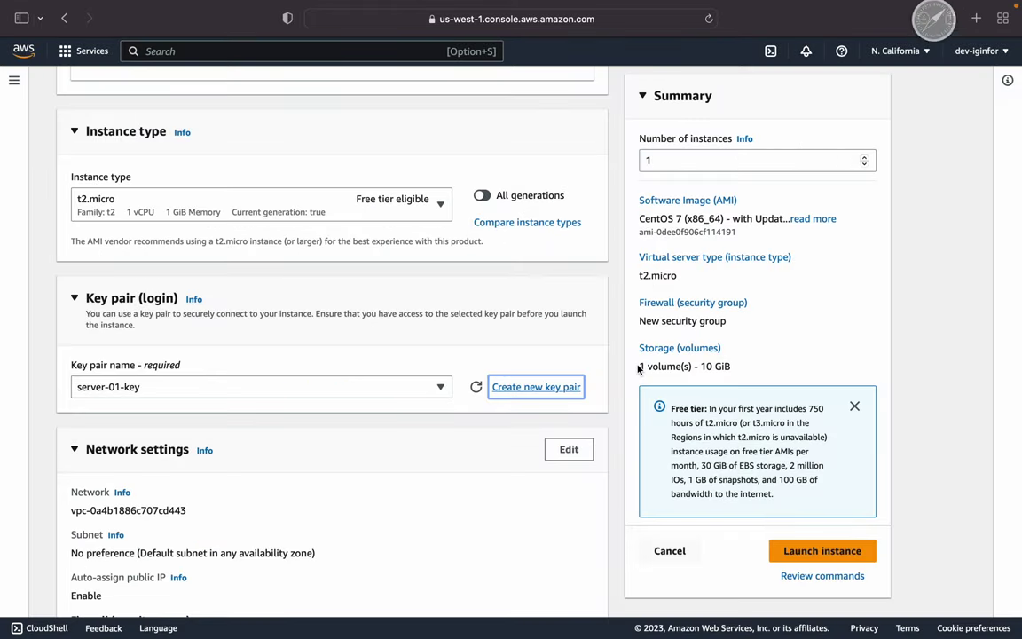
- Open the network settings for editing, check the available VPCs and subnets, and select the default VPC vpc-0a4b1886c707cd443
scroll(533, 483, down, 5)
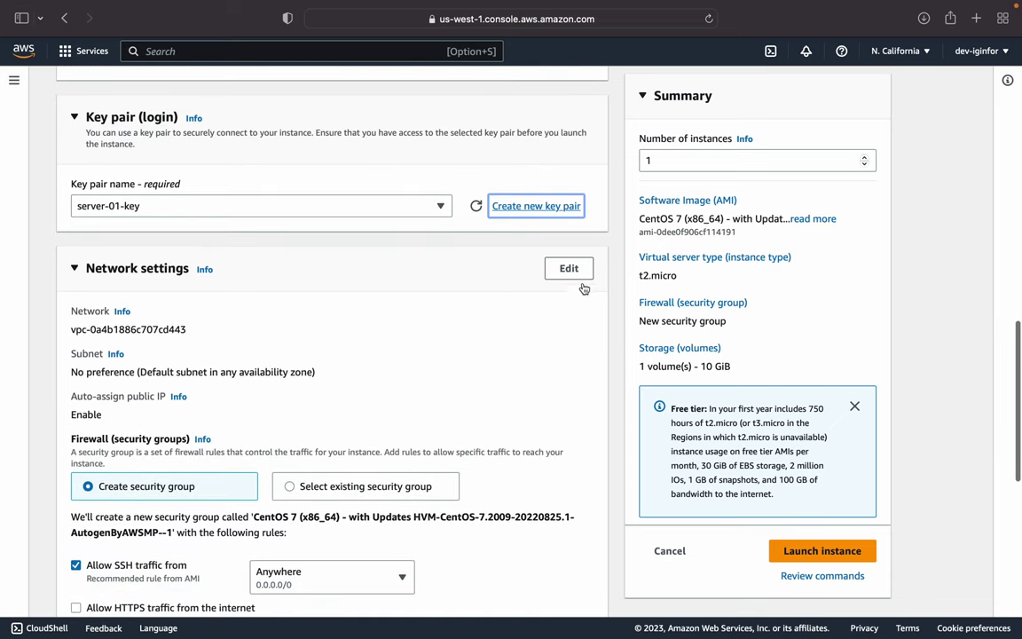
click(571, 268)
scroll(408, 328, down, 3)
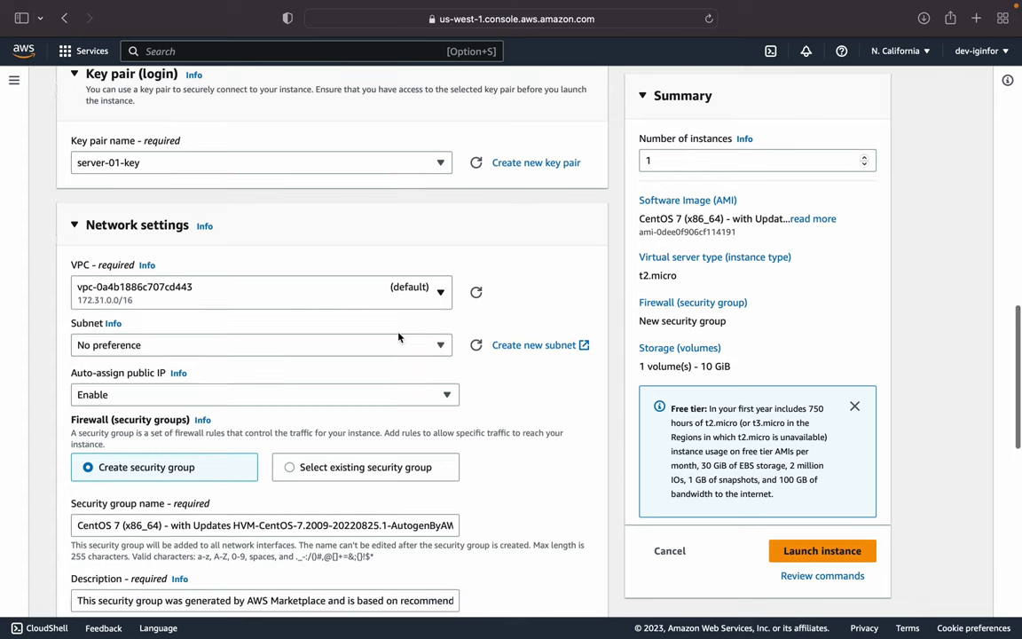
click(438, 278)
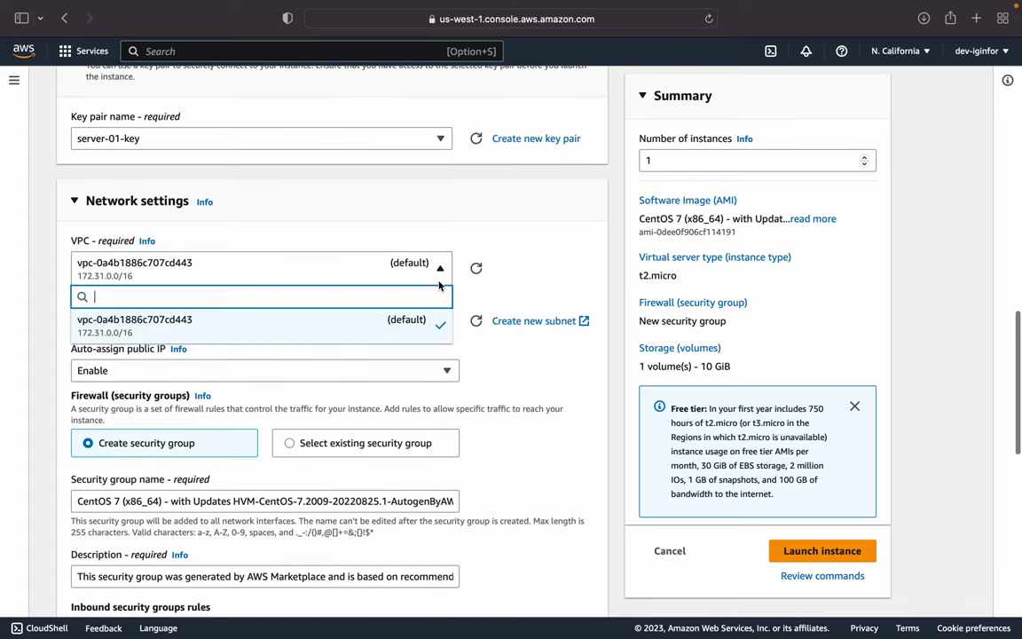
click(440, 270)
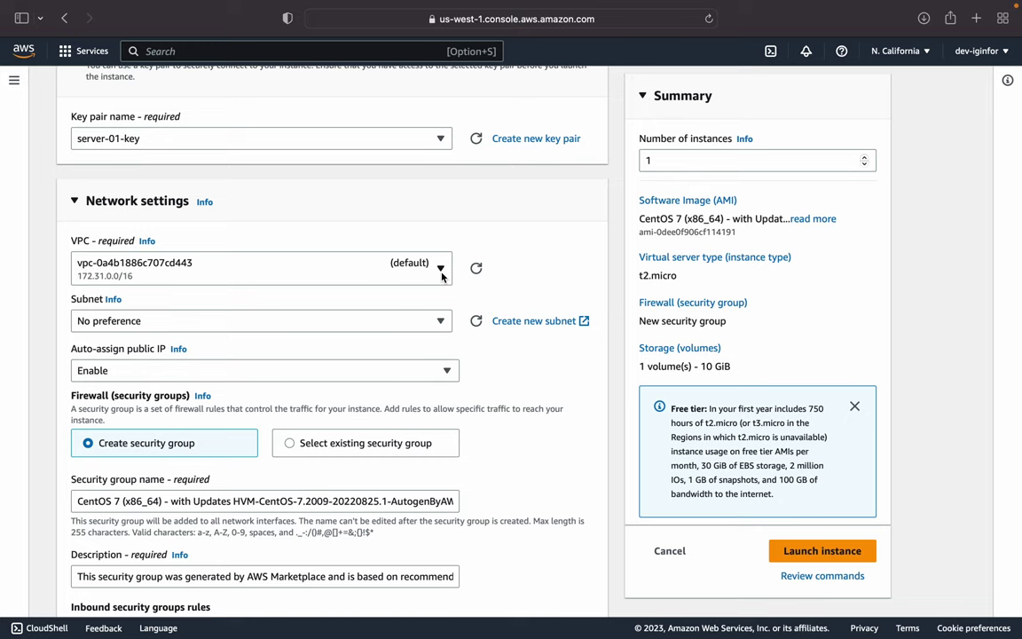
click(440, 323)
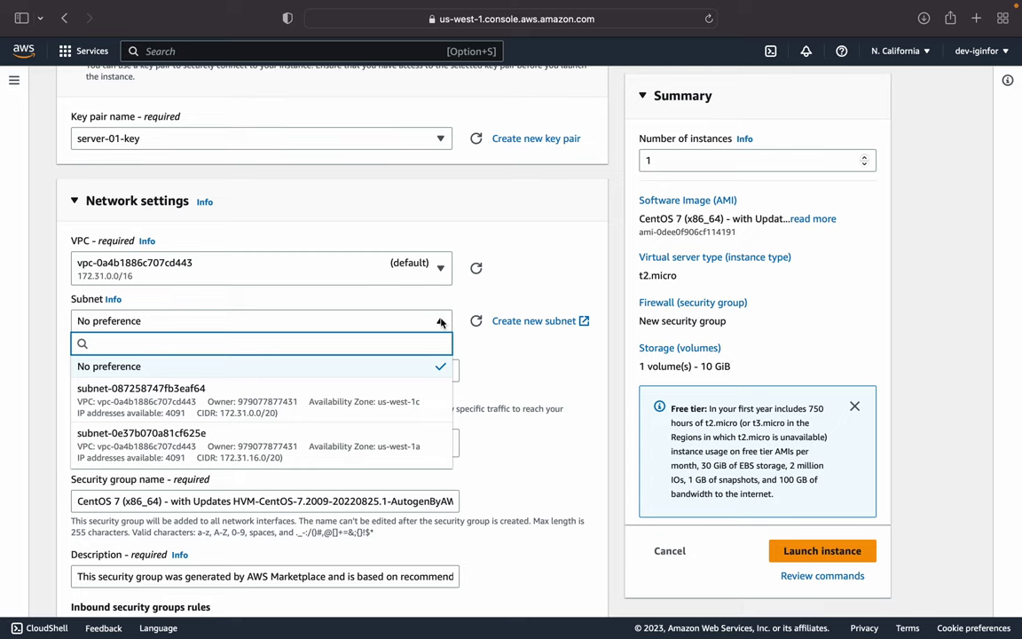
click(438, 268)
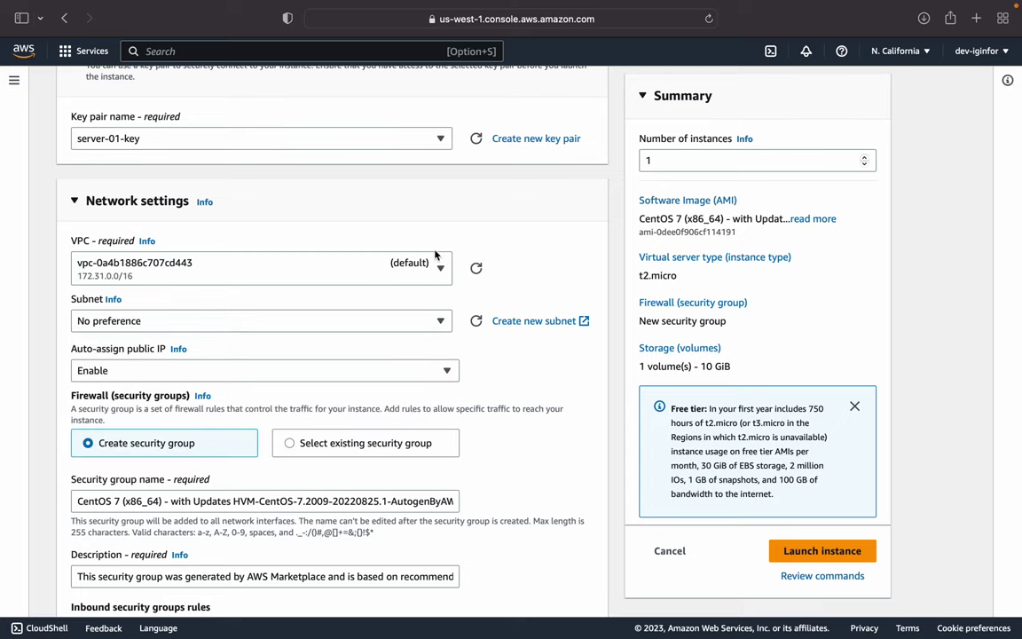
click(441, 274)
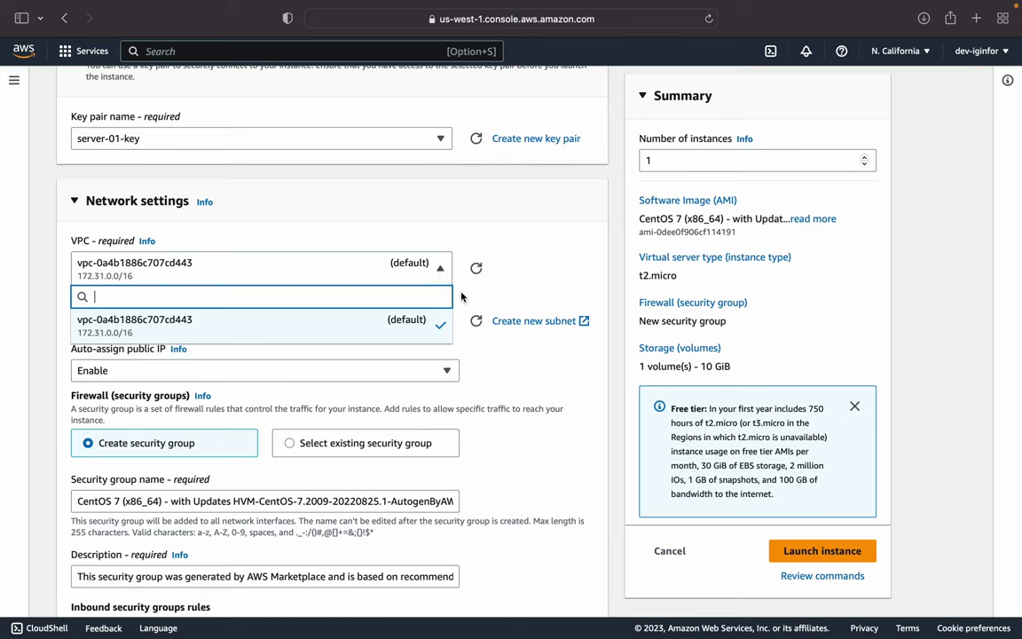
click(417, 327)
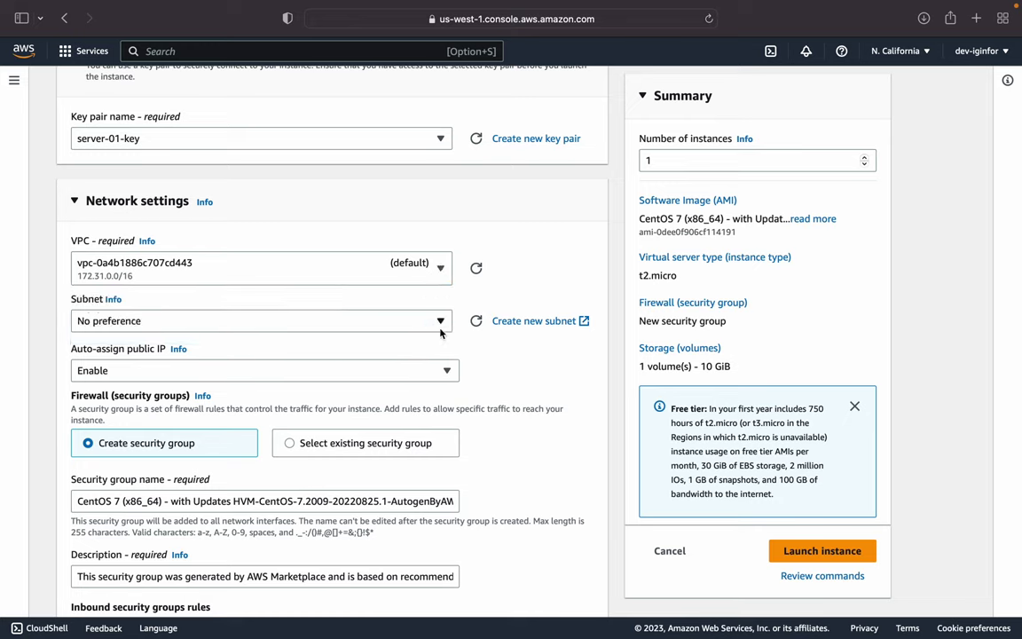
- Choose subnet-087258747fb3eaf64 in availability zone us-west-1c and keep auto-assign public IP set to Enable
click(441, 328)
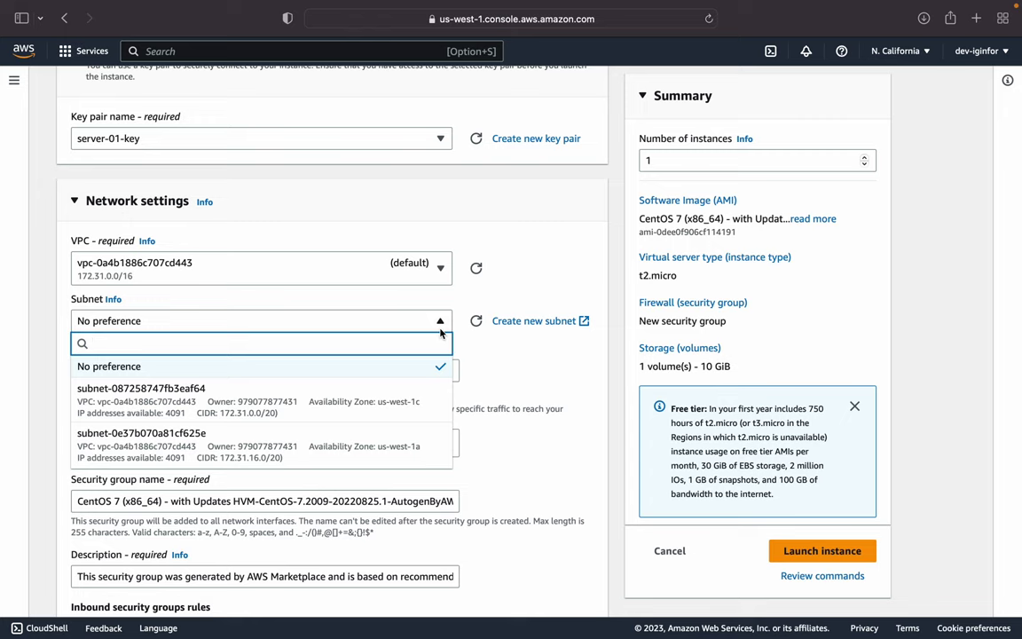
click(439, 324)
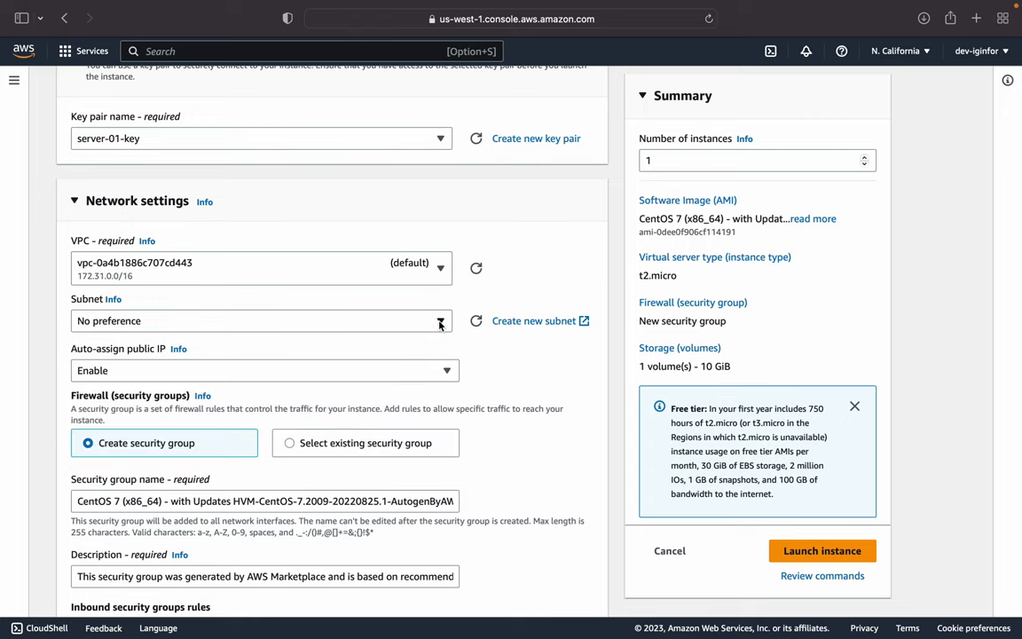
click(439, 325)
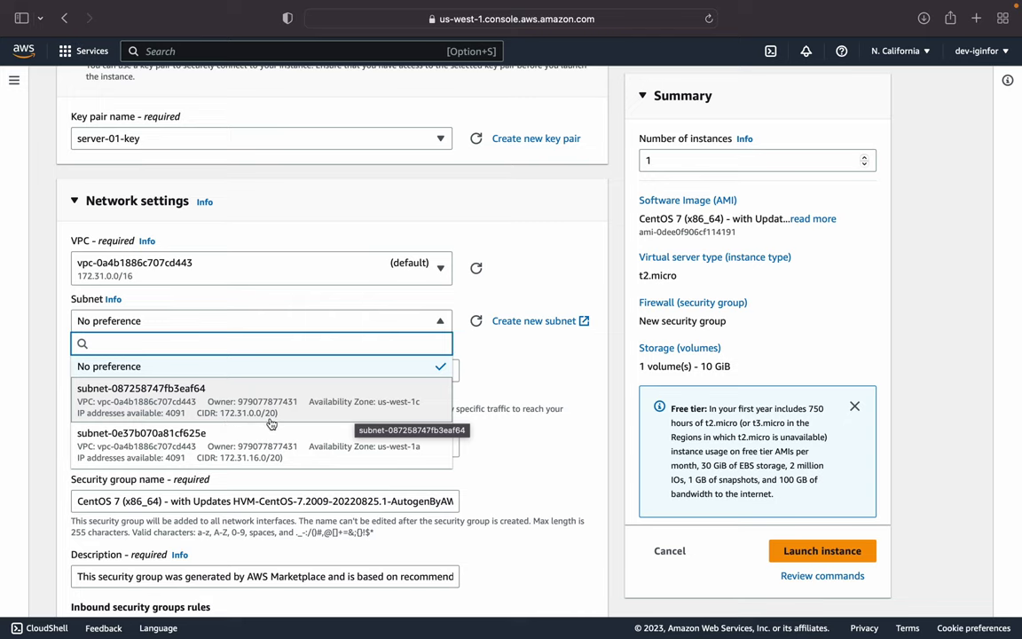
click(262, 380)
scroll(288, 415, down, 1)
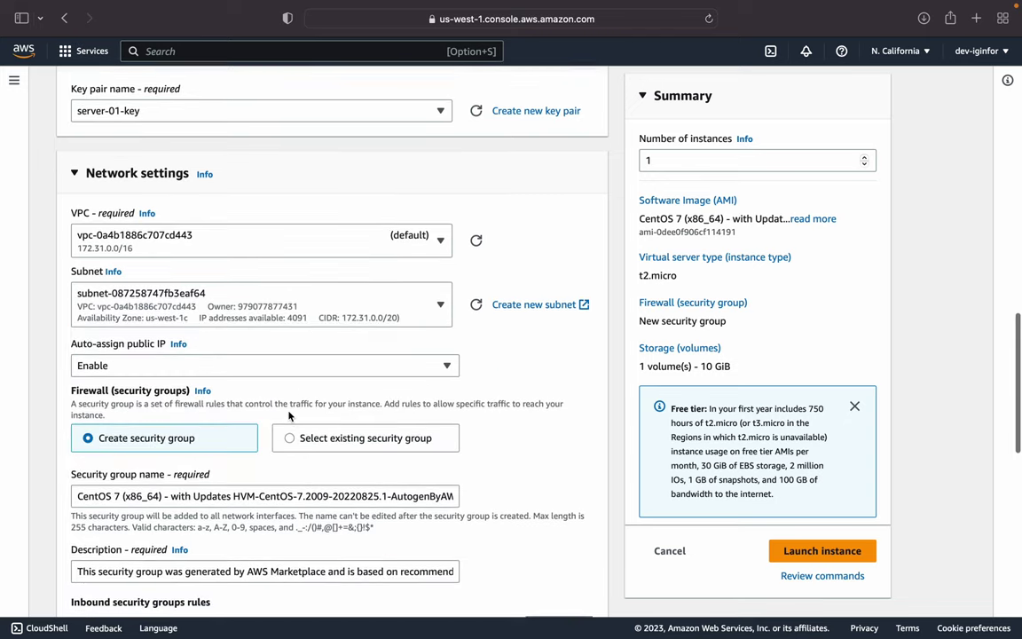
click(179, 364)
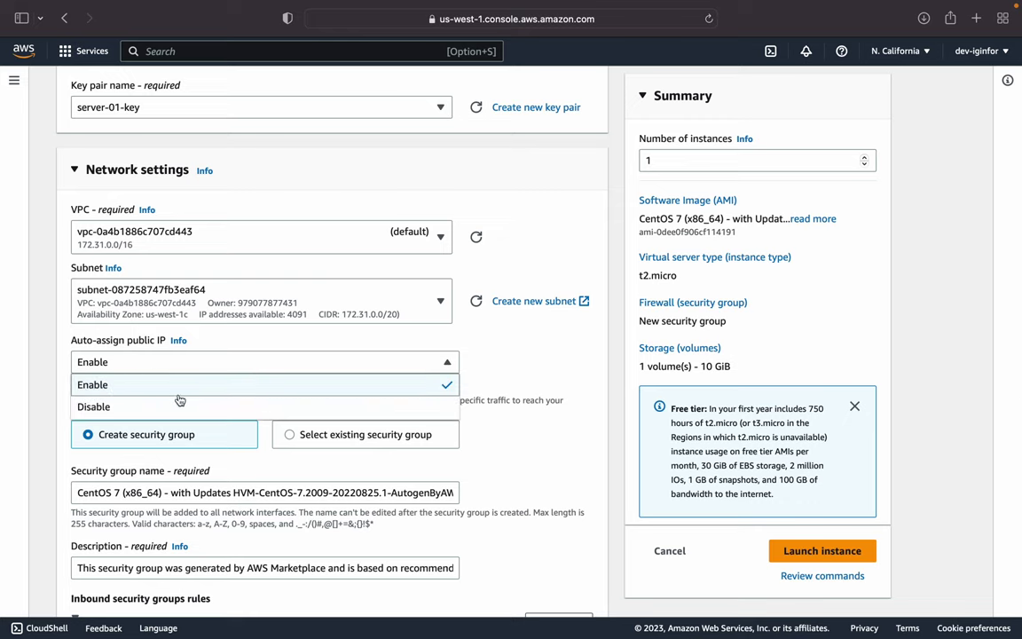
click(111, 384)
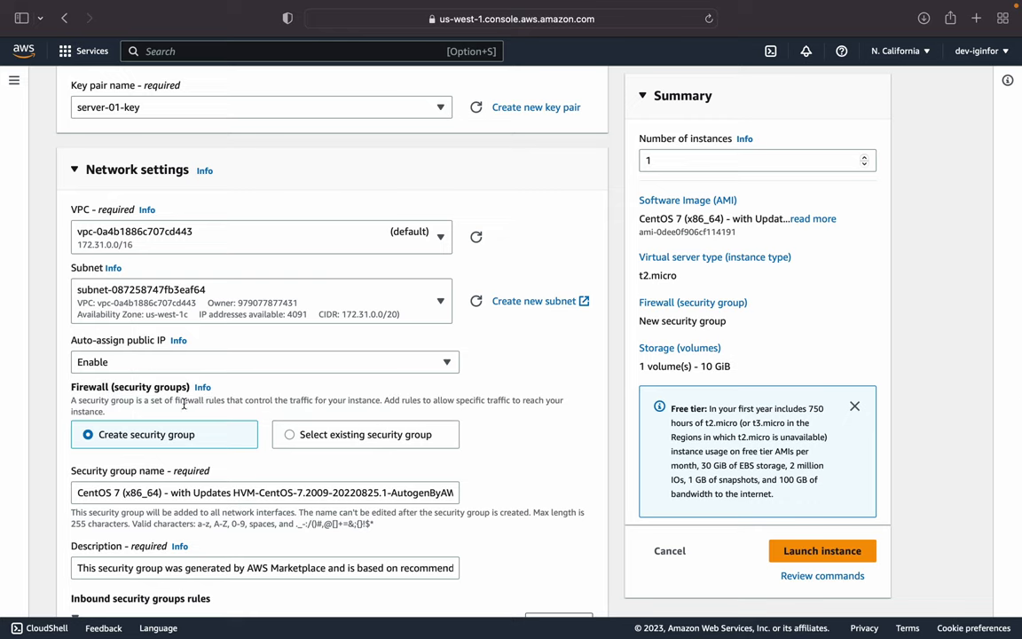
- Replace the generated name of the new security group with Server-01-security-group
scroll(184, 404, down, 4)
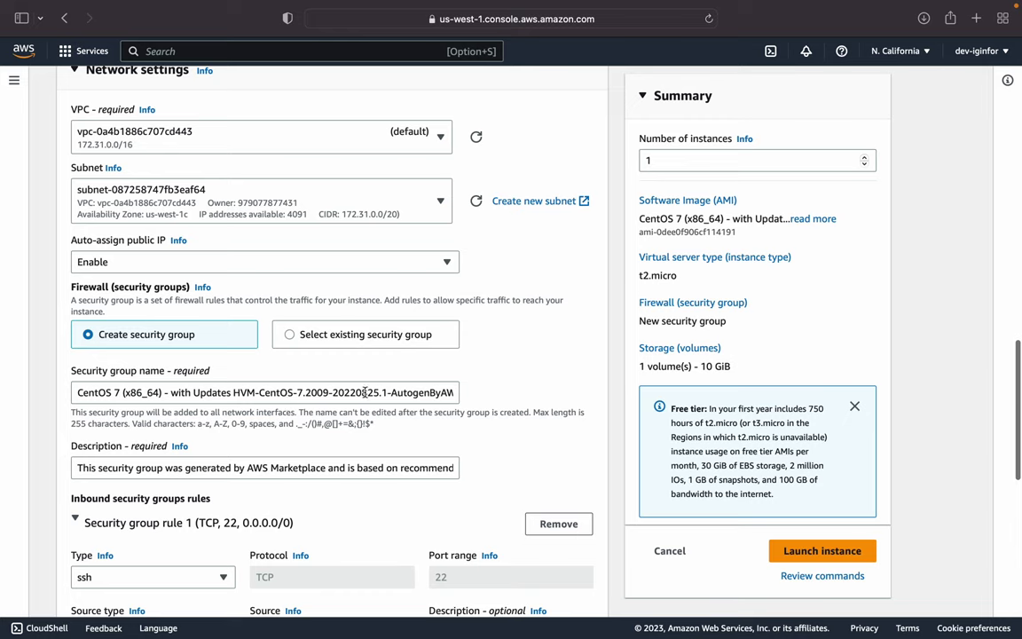
triple_click(363, 392)
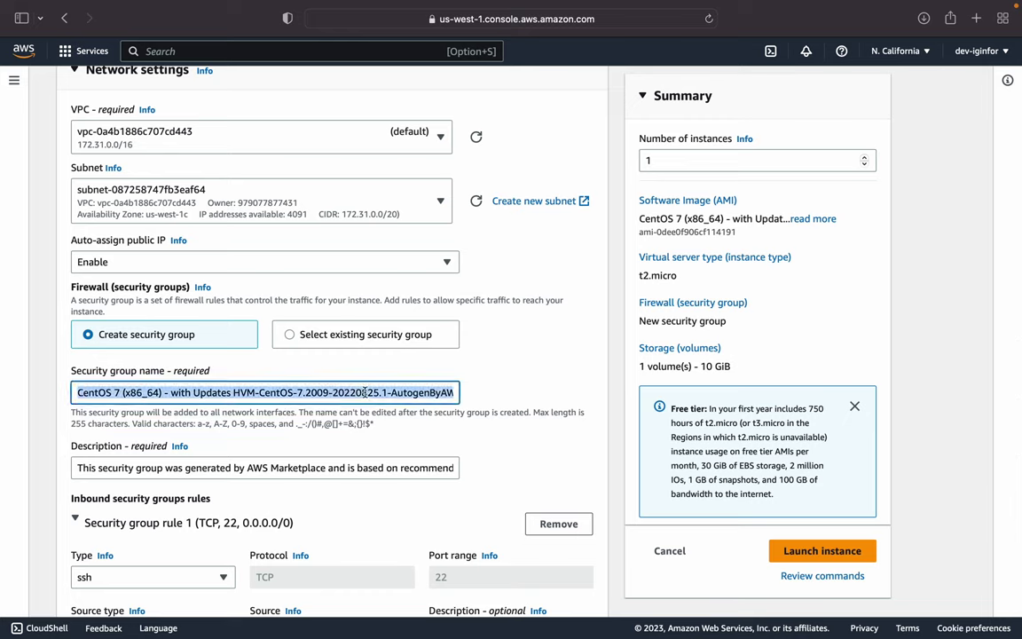
key(BackSpace)
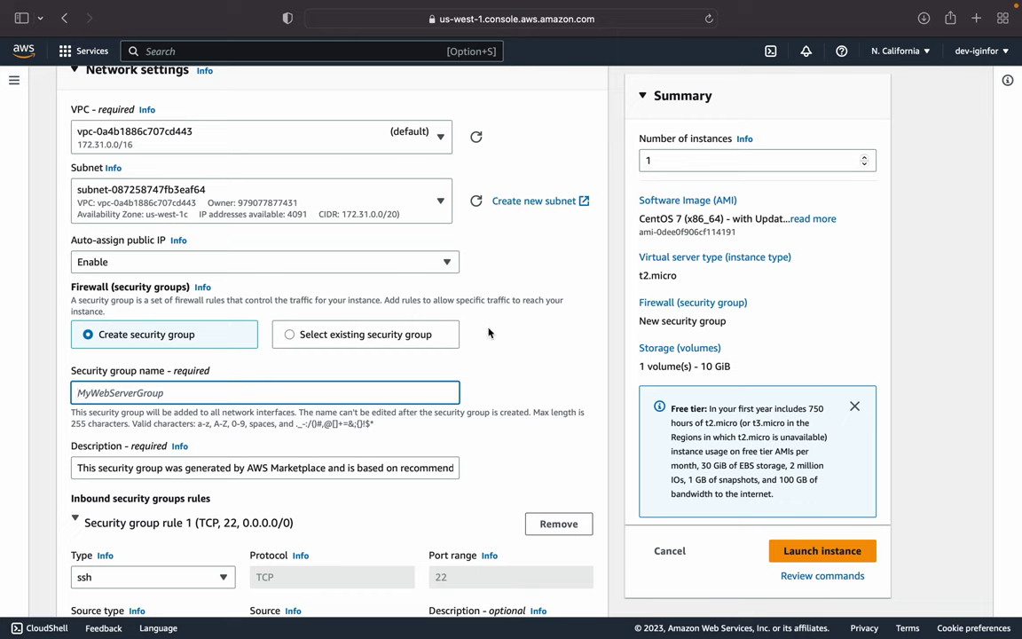
text(Serv)
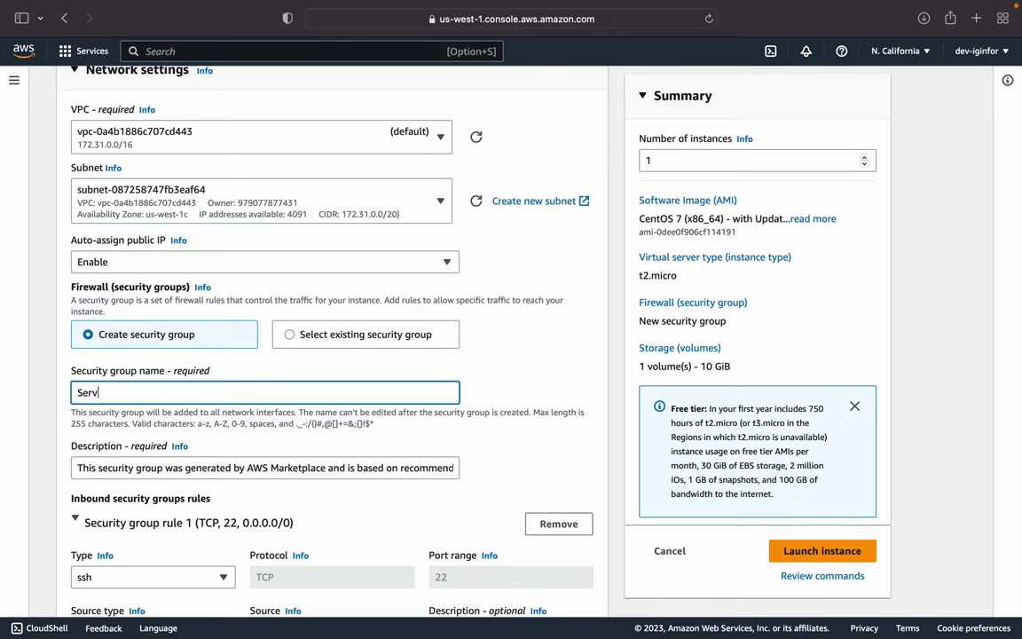
text(er-01-security-group)
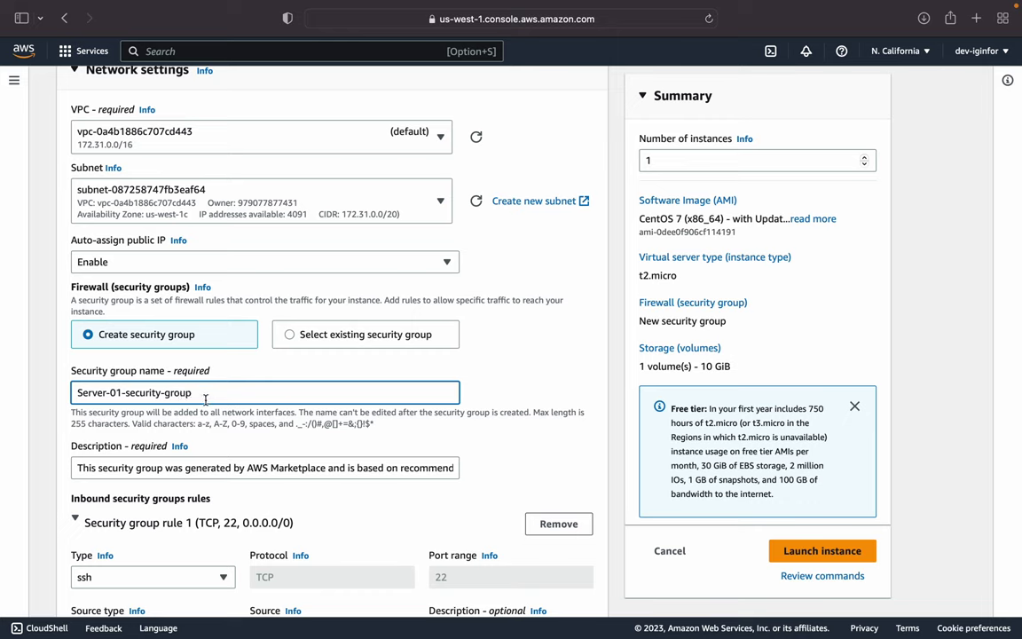
- Copy the security group name into its description, replacing the generated text with Server-01-security-group
drag(200, 392, 71, 395)
key(super+c)
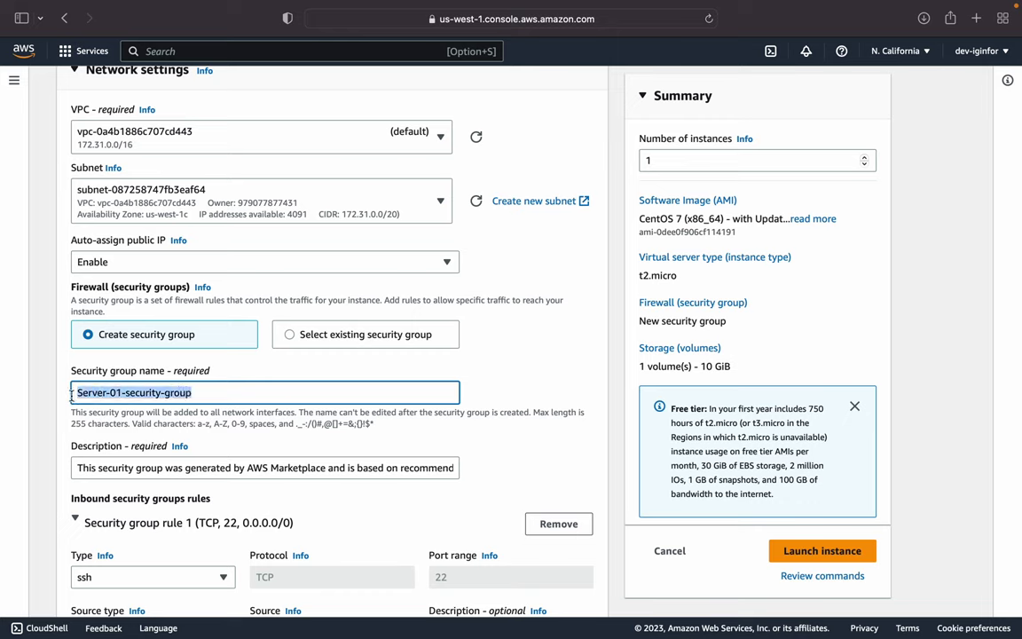
click(277, 468)
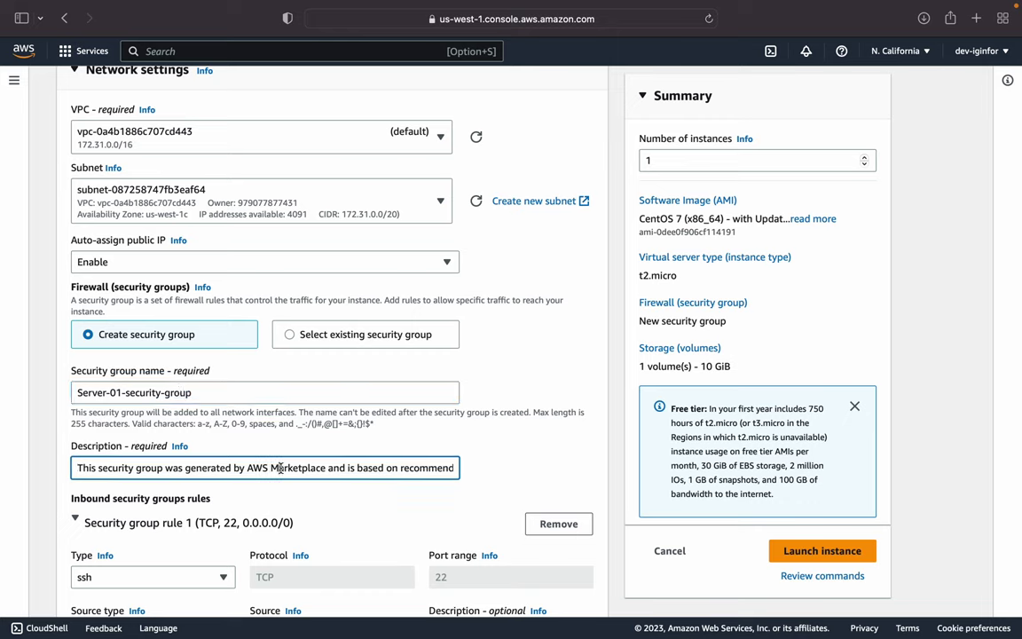
key(super+a)
key(super+v)
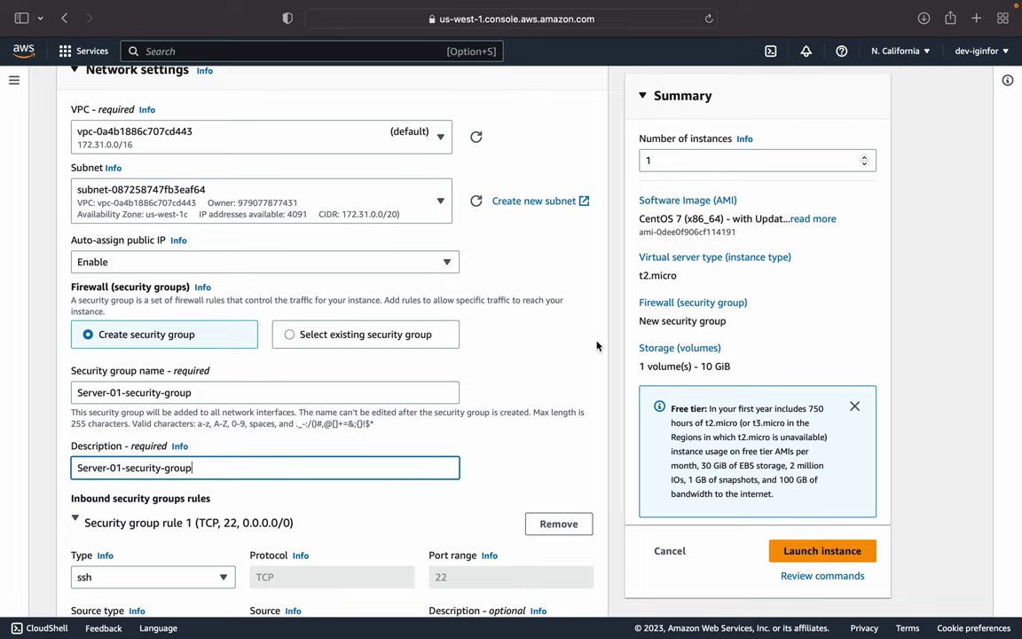
- Keep ssh as the type of the first inbound rule and dismiss the warning about the 0.0.0.0/0 source
scroll(597, 346, down, 1)
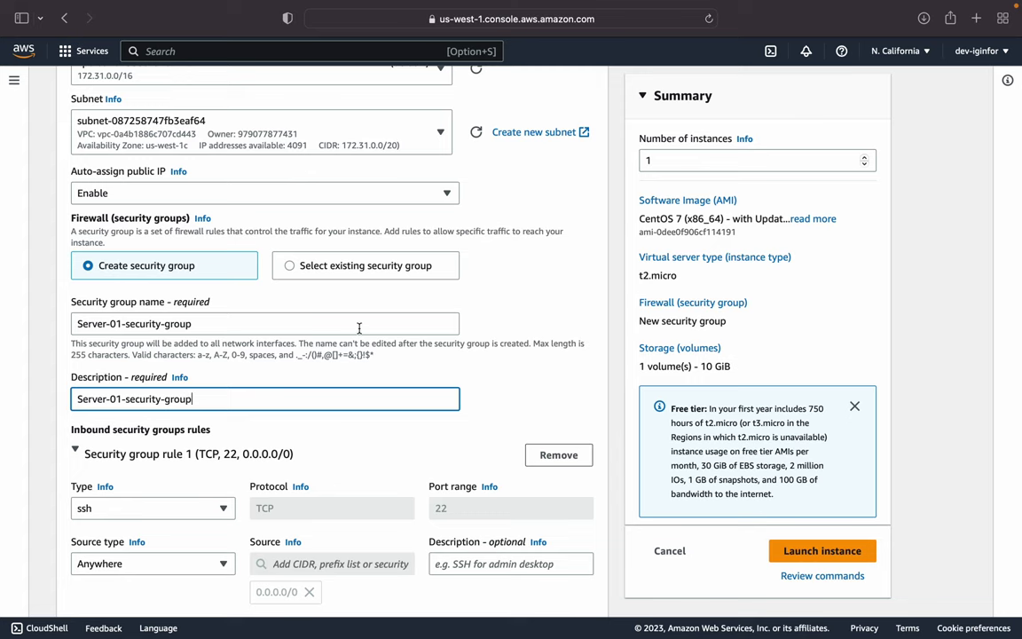
scroll(358, 326, down, 3)
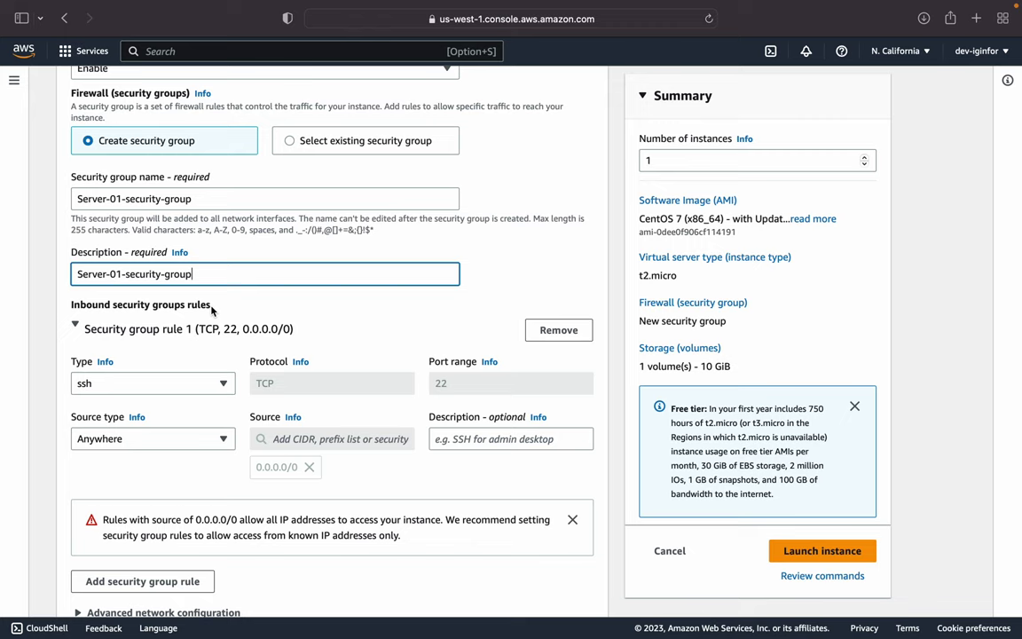
click(213, 384)
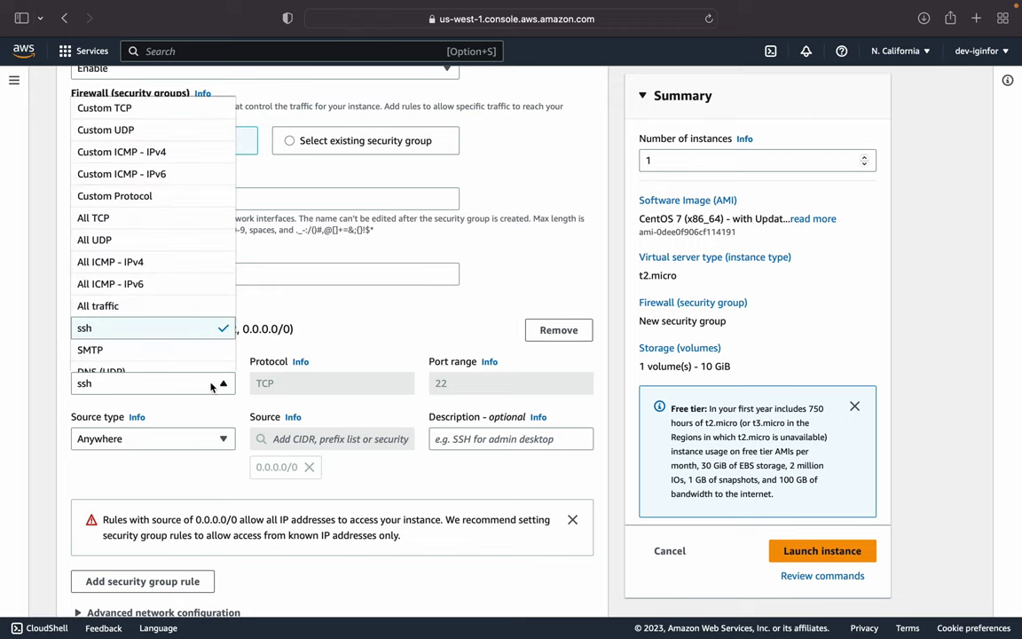
click(220, 328)
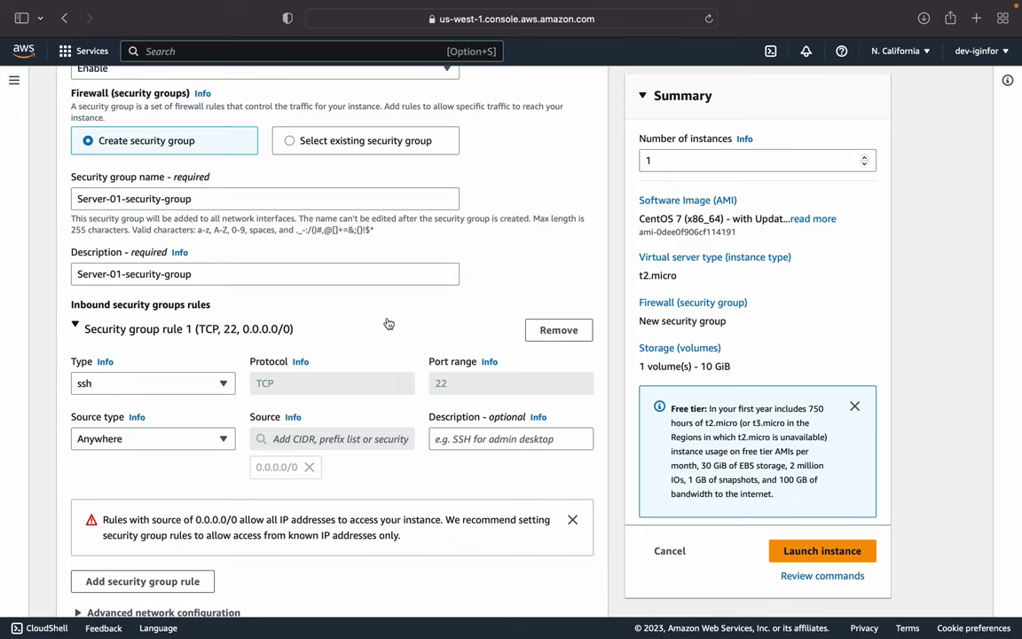
scroll(383, 354, down, 1)
scroll(383, 354, down, 2)
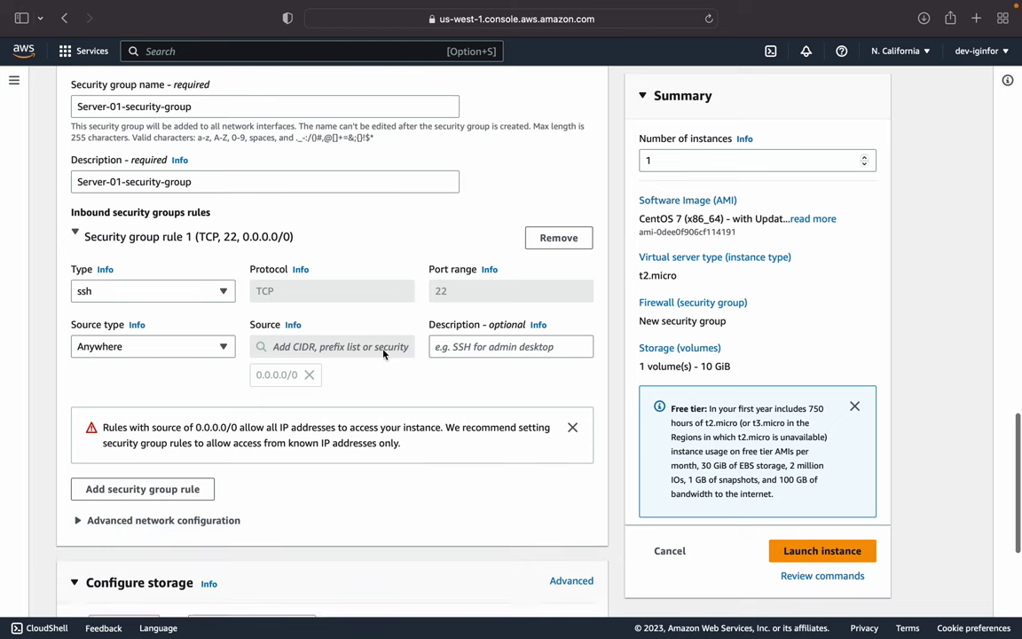
click(572, 410)
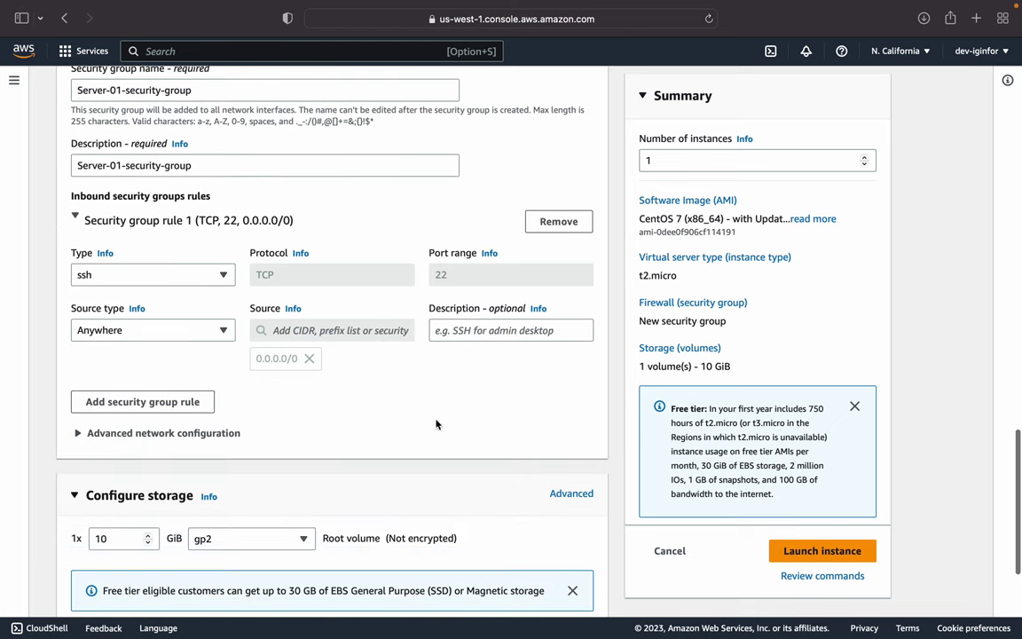
- Add a second inbound security group rule of type HTTP with the source type set to Anywhere
click(188, 401)
click(220, 463)
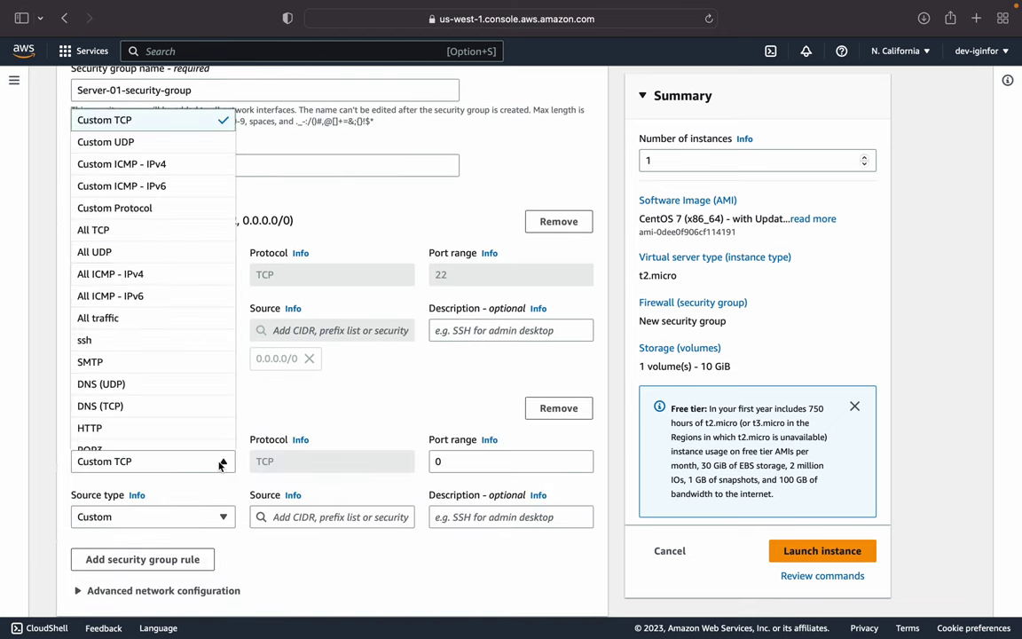
click(114, 429)
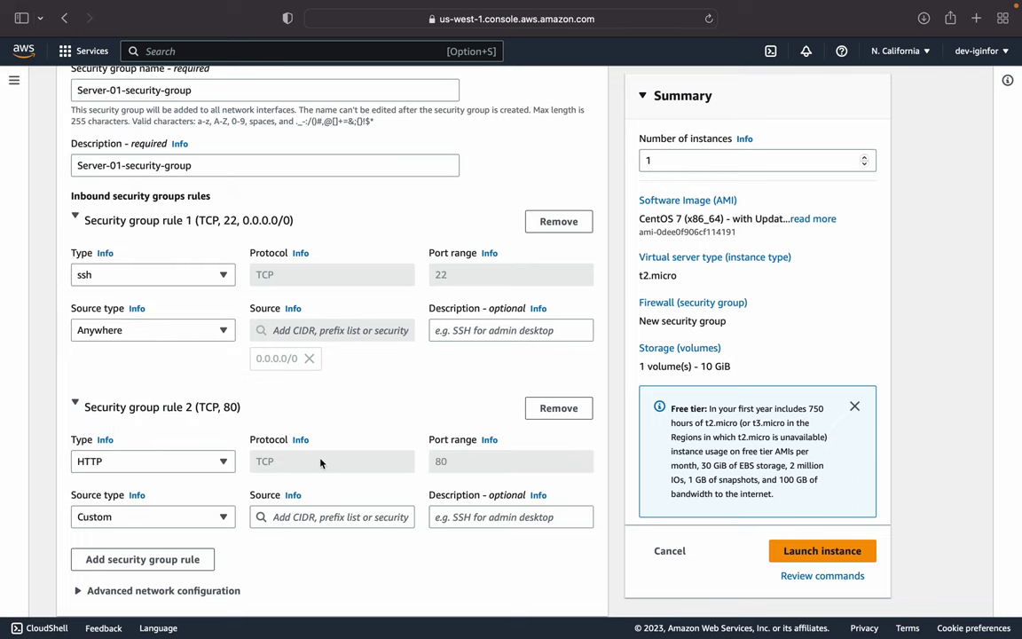
scroll(402, 467, down, 2)
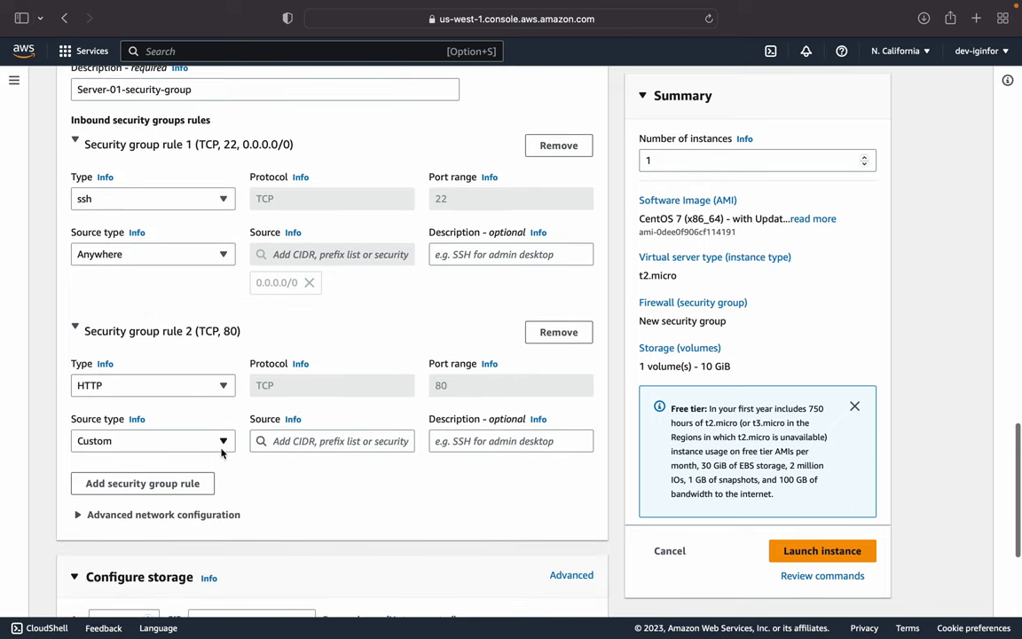
click(222, 448)
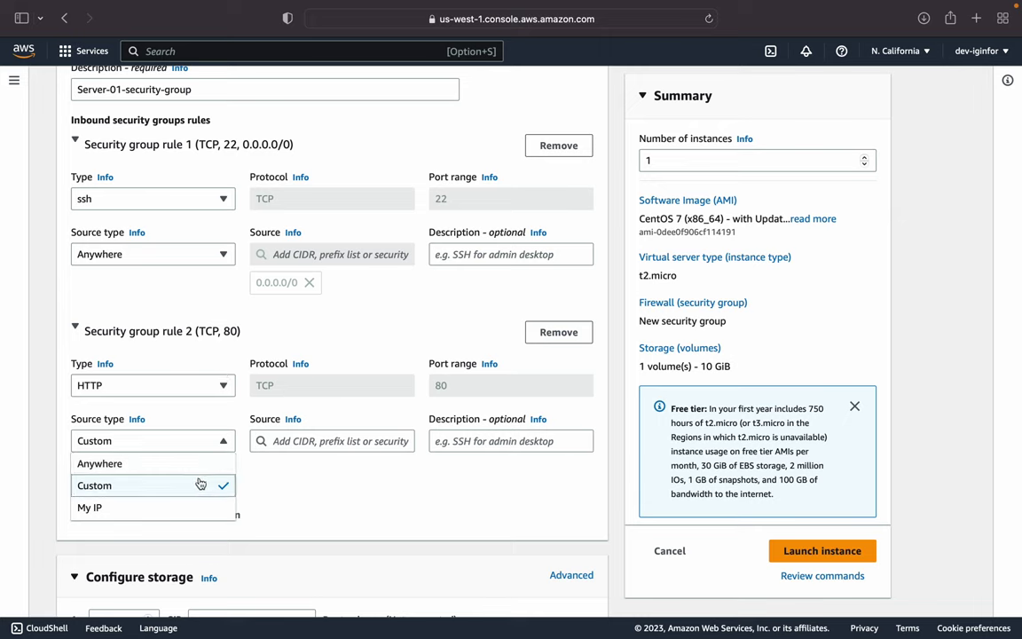
click(148, 442)
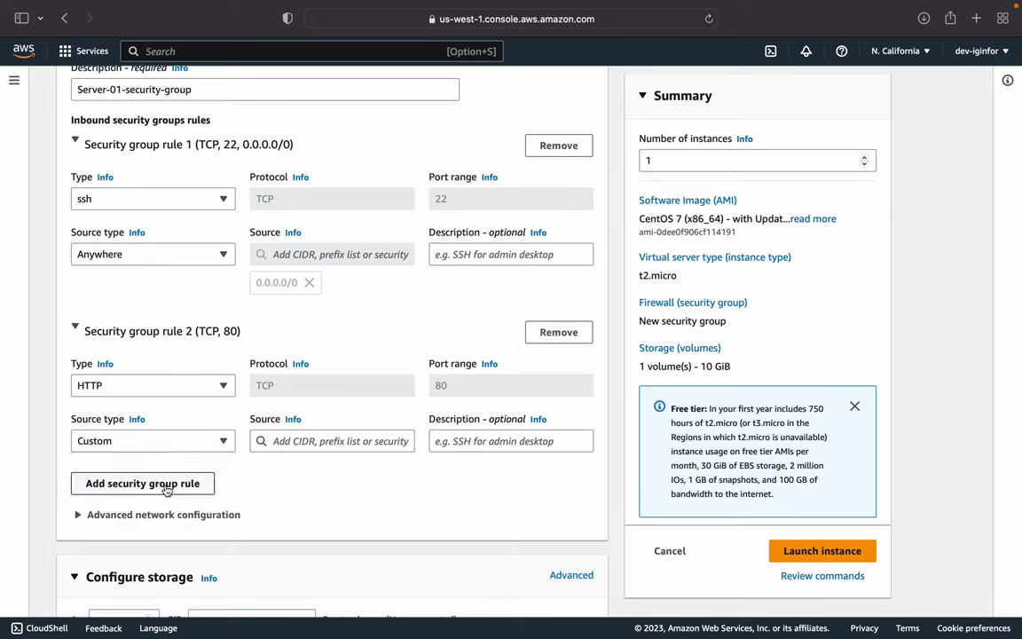
click(202, 441)
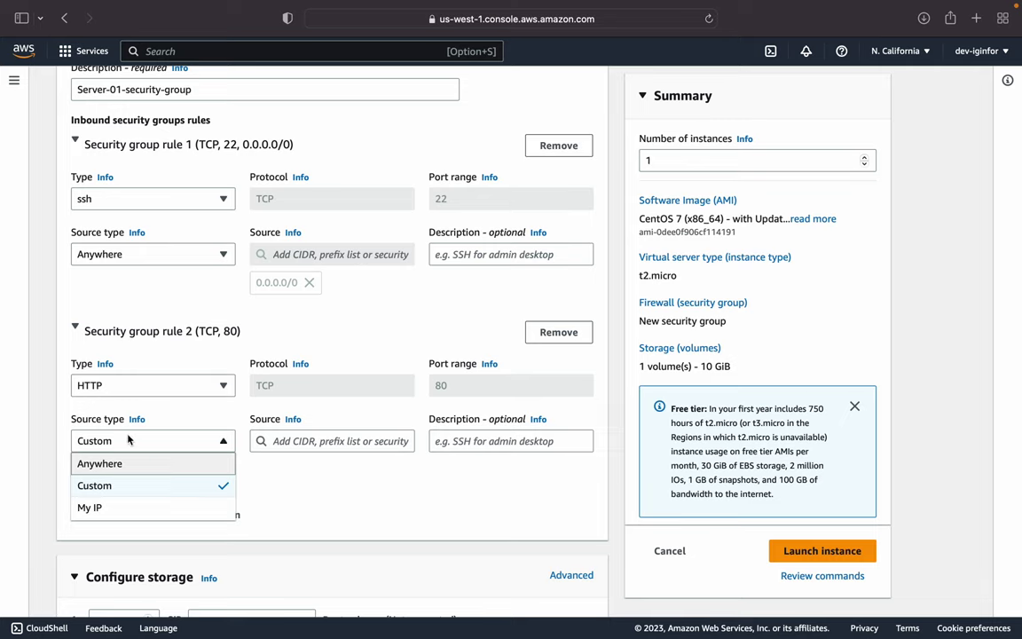
click(185, 468)
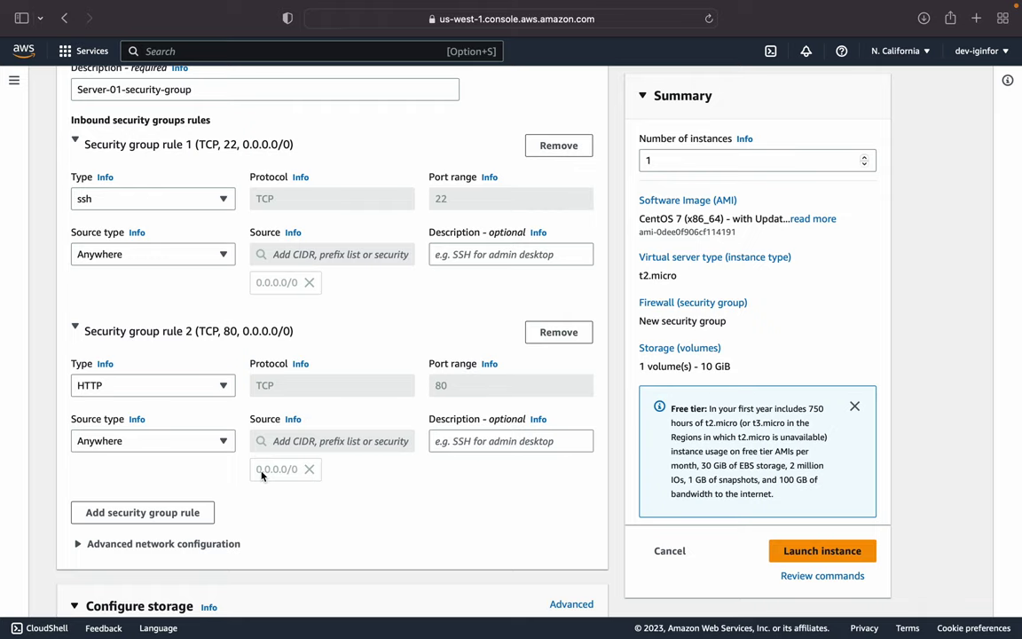
- Examine the storage configuration and check the size of the gp2 root volume
scroll(185, 405, down, 1)
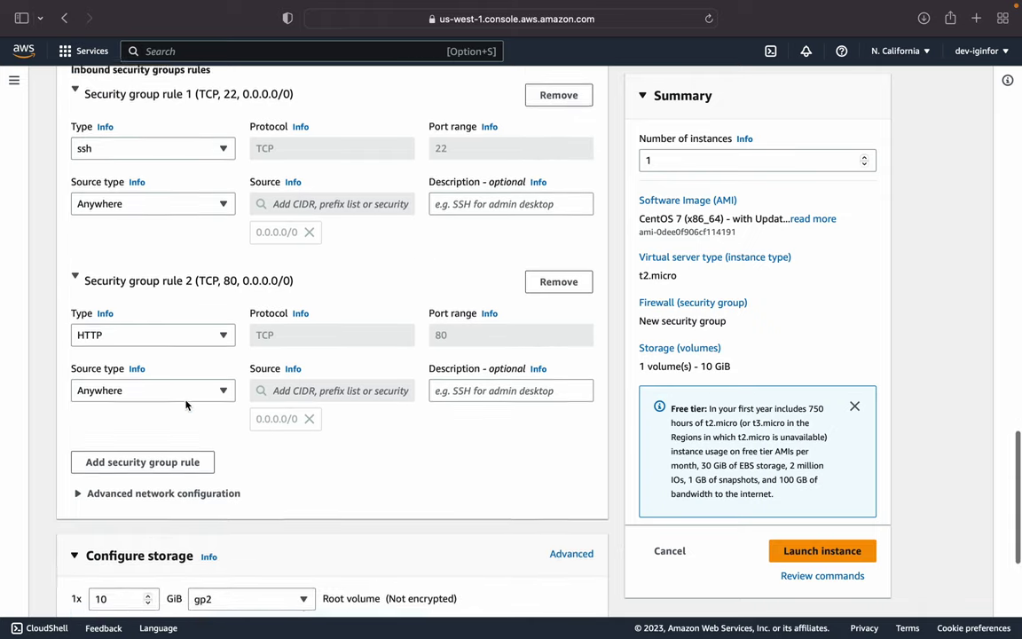
scroll(185, 406, down, 5)
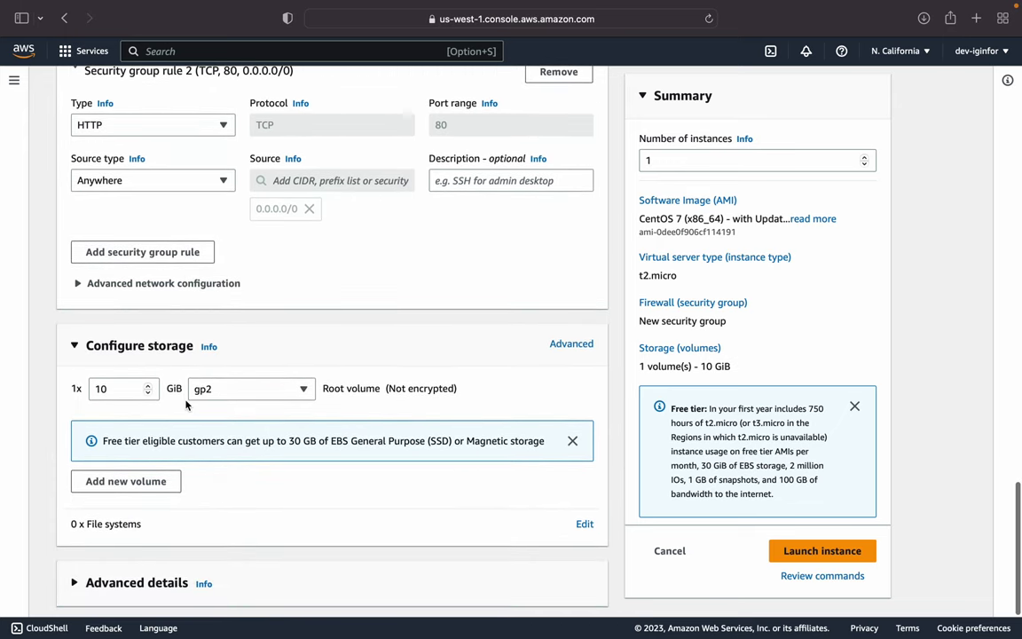
double_click(127, 390)
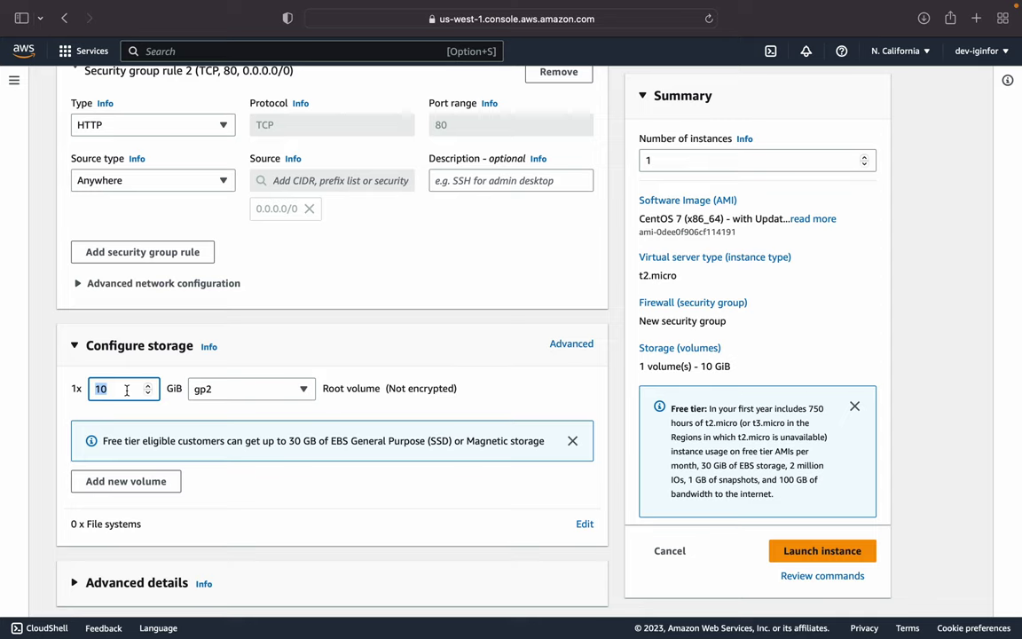
click(75, 415)
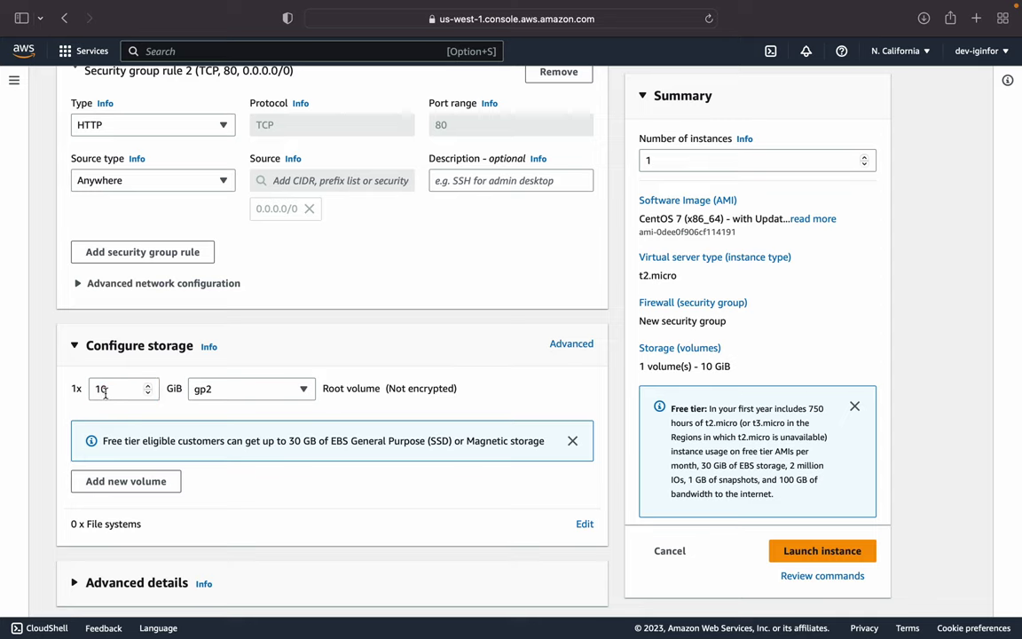
double_click(107, 391)
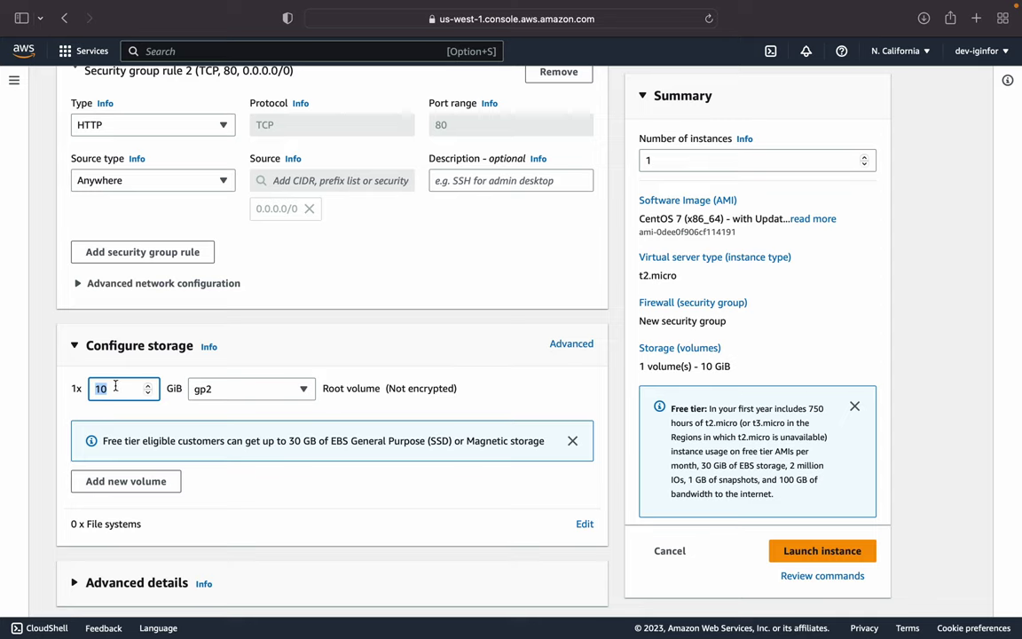
click(115, 387)
scroll(115, 388, down, 1)
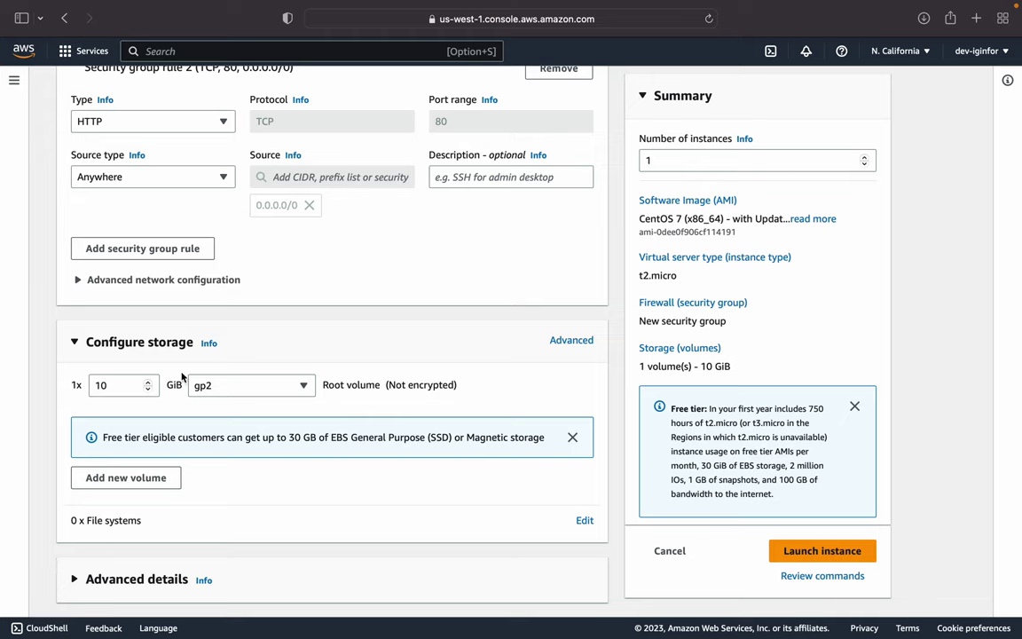
double_click(128, 385)
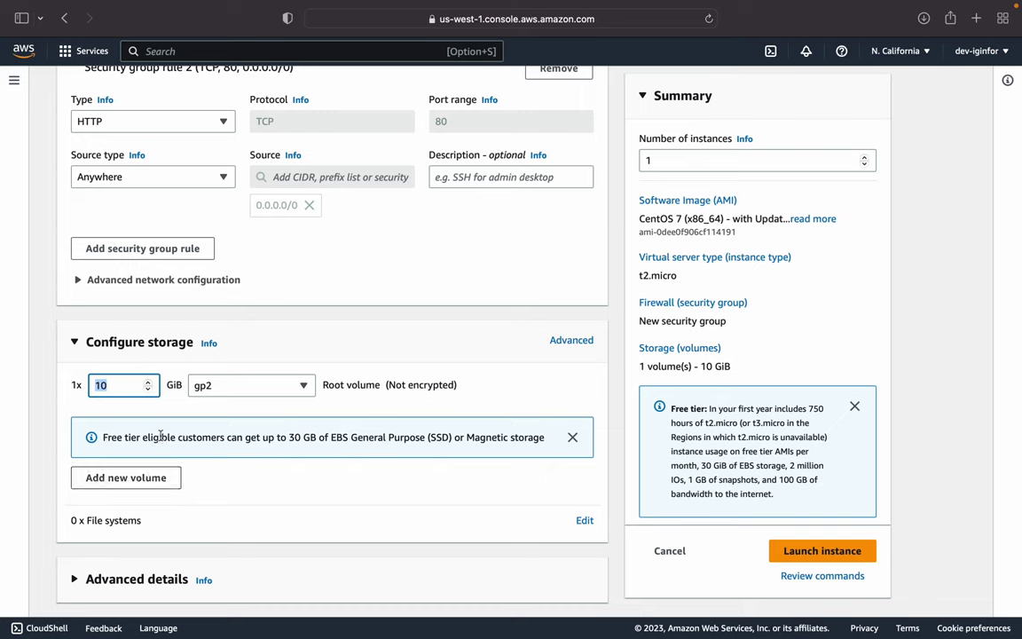
- Add an extra EBS volume, remove it again, and dismiss the free tier storage notice
click(152, 486)
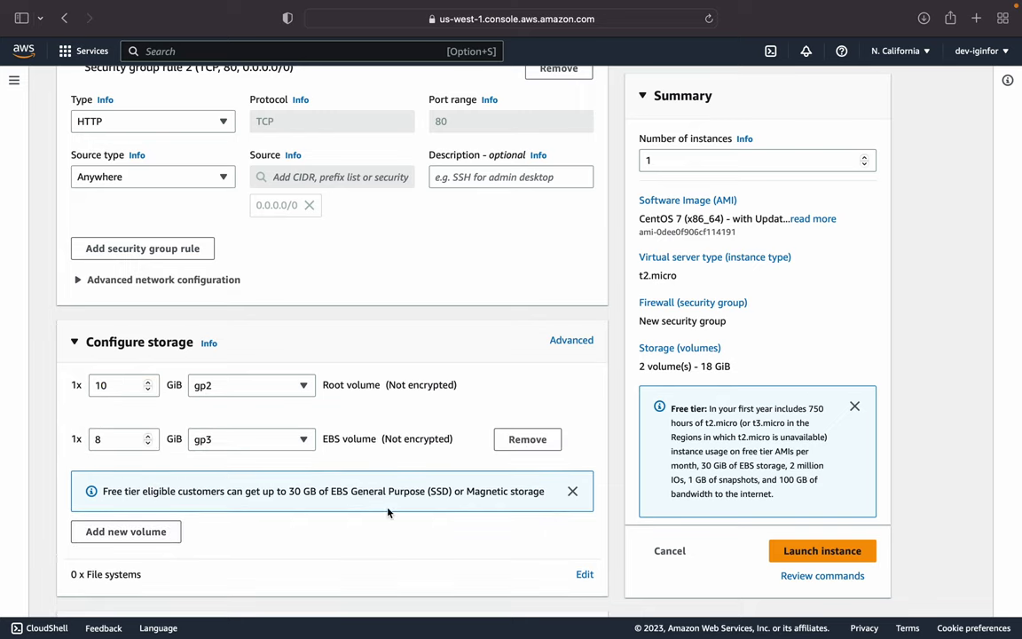
click(556, 439)
click(572, 437)
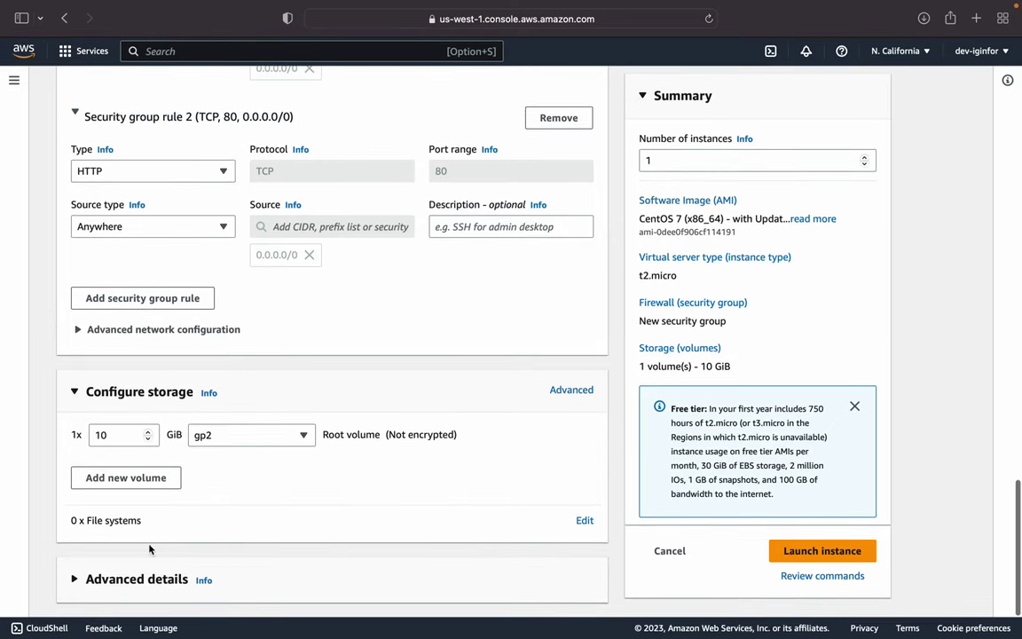
- Expand the advanced details of the instance and look through the available options without changing them
click(74, 579)
scroll(266, 541, down, 10)
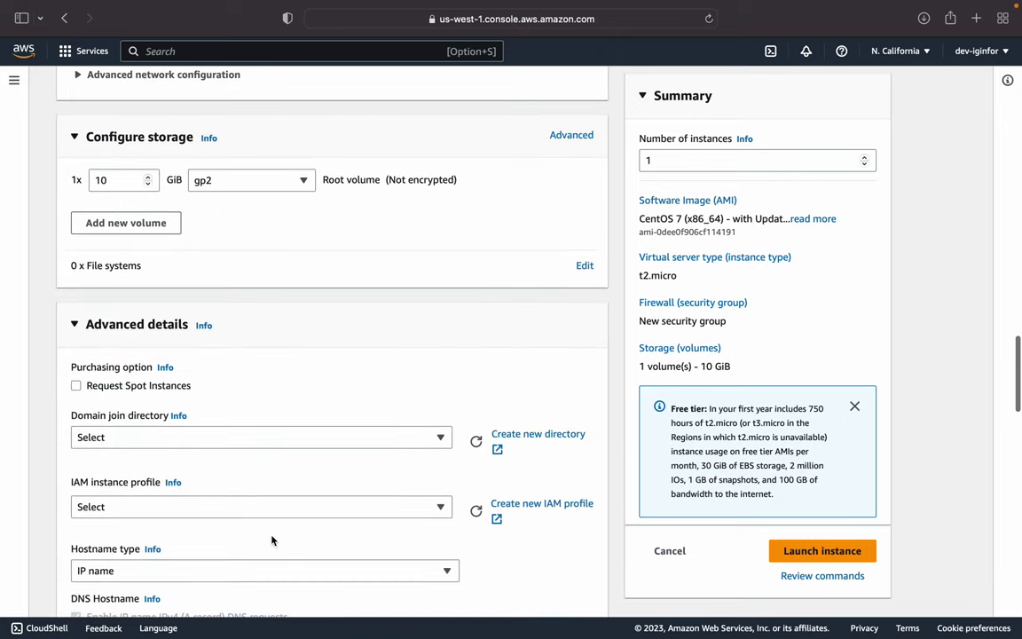
scroll(271, 540, down, 1)
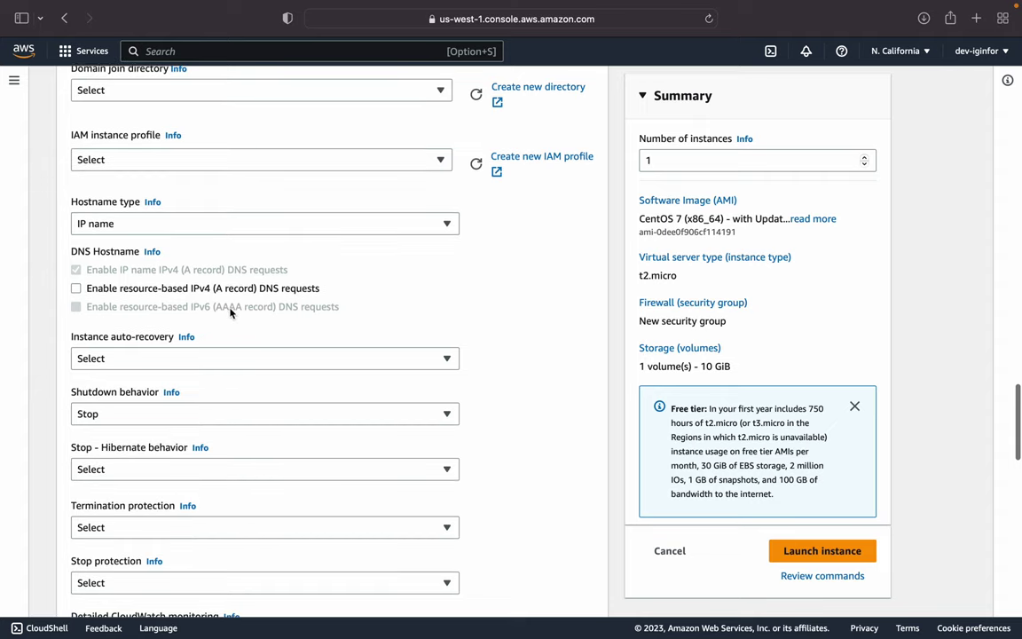
scroll(142, 304, down, 15)
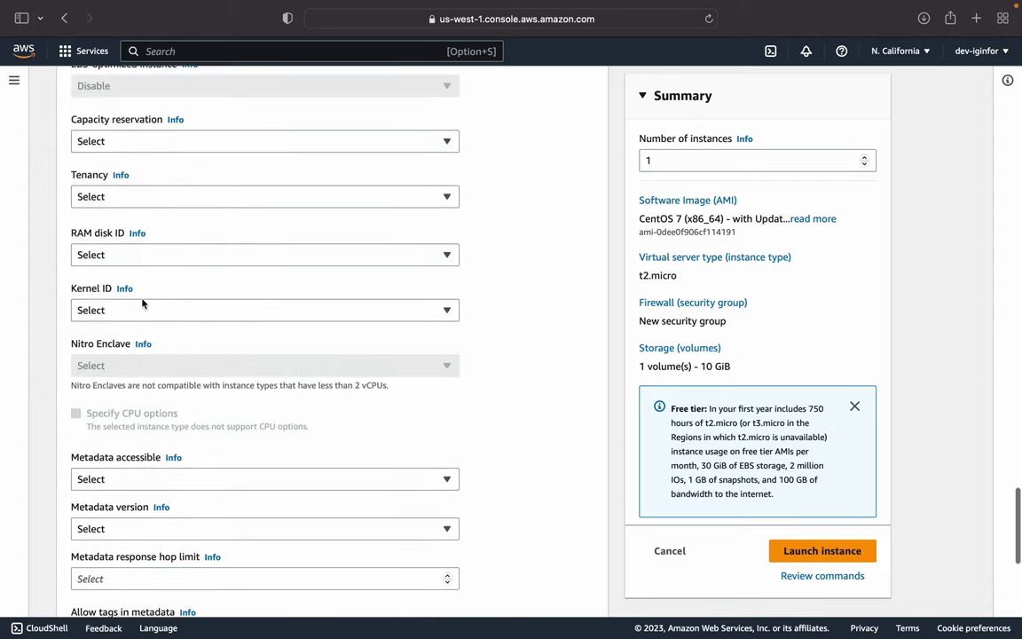
scroll(142, 304, up, 15)
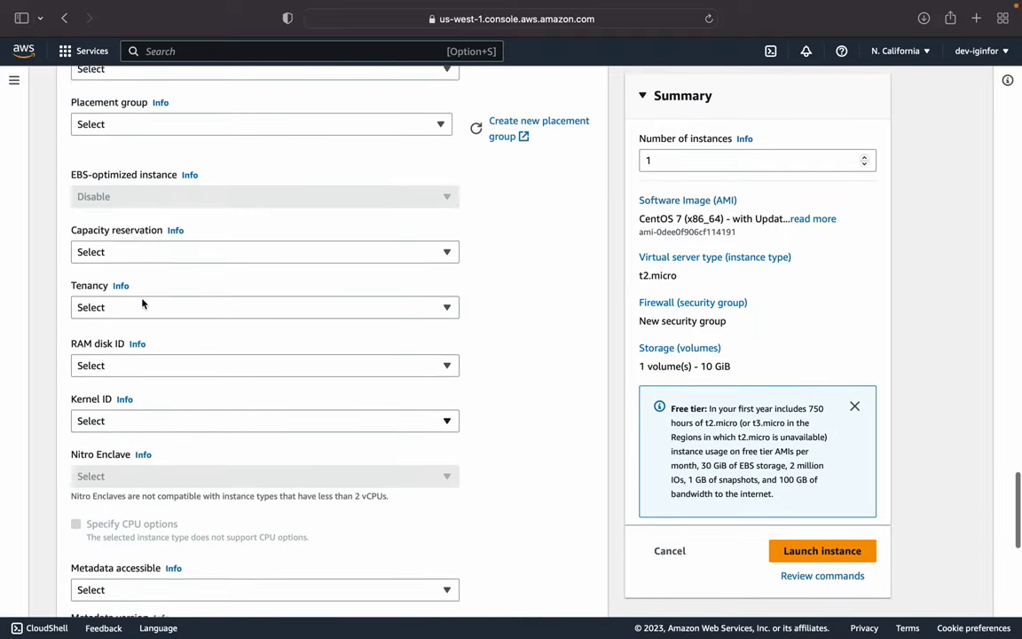
scroll(524, 360, up, 20)
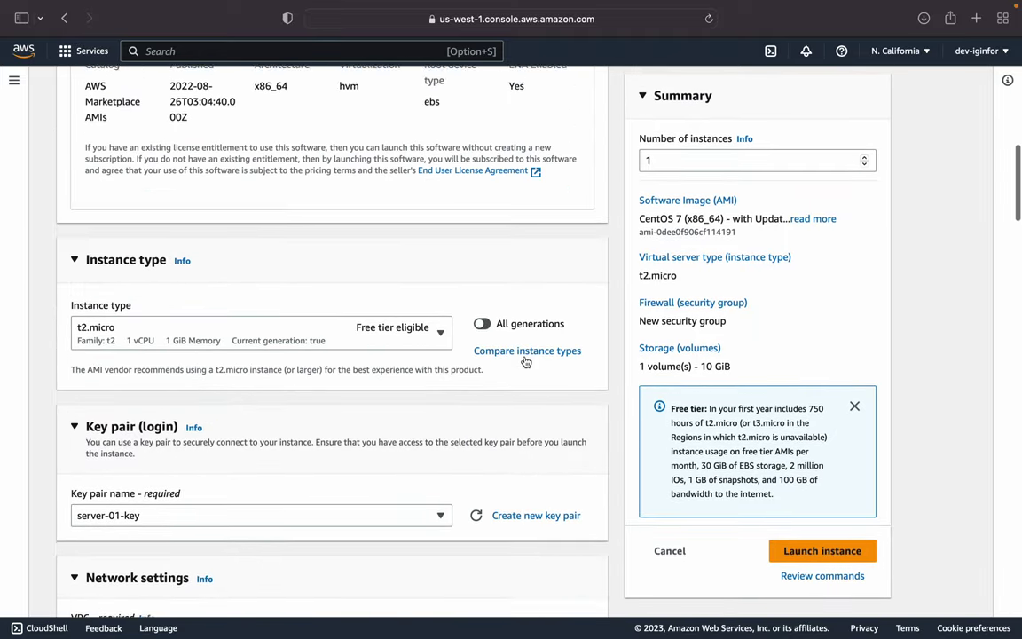
- Keep the number of instances at 1, review the configuration against the summary, and launch the instance
double_click(651, 159)
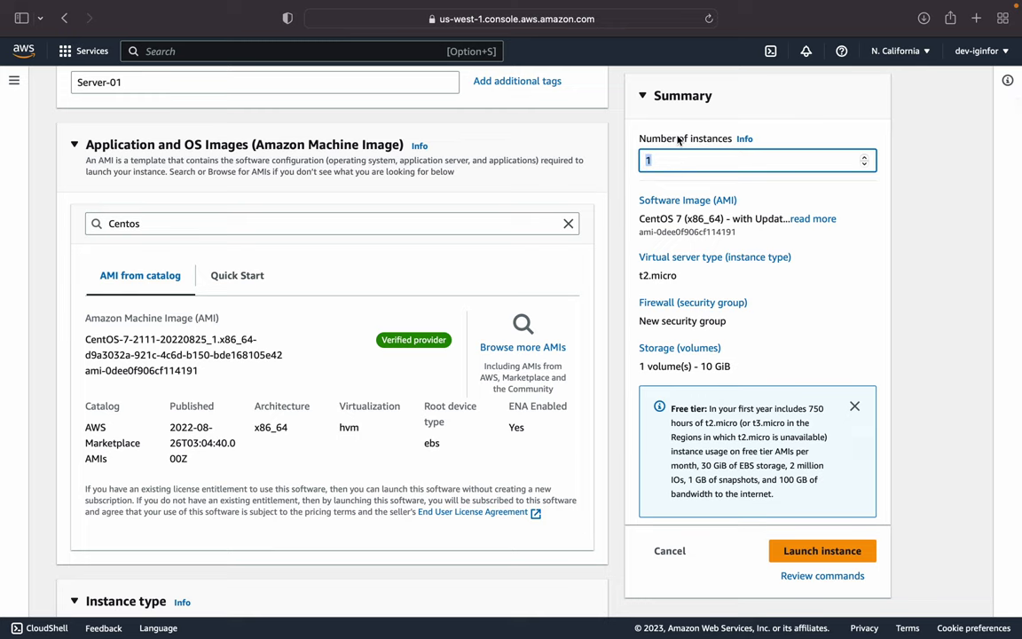
scroll(467, 184, up, 3)
scroll(328, 526, down, 2)
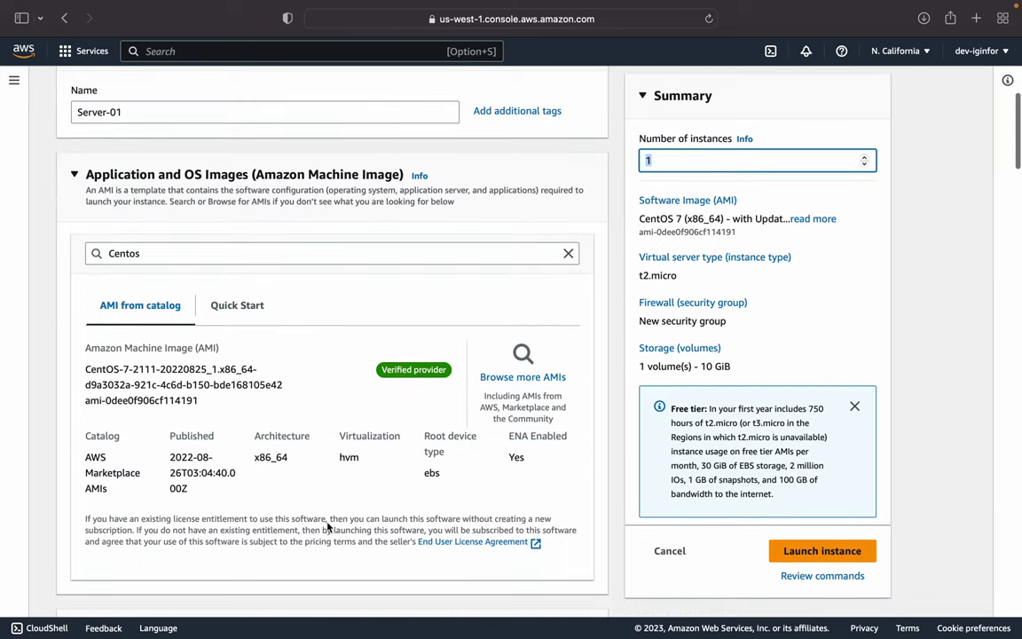
scroll(306, 470, down, 3)
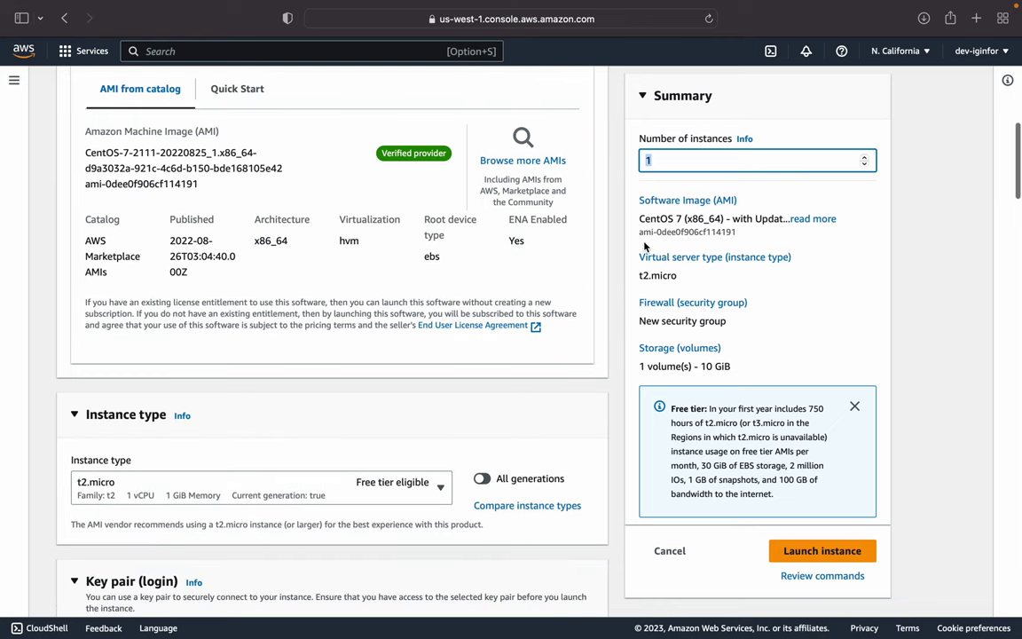
click(714, 162)
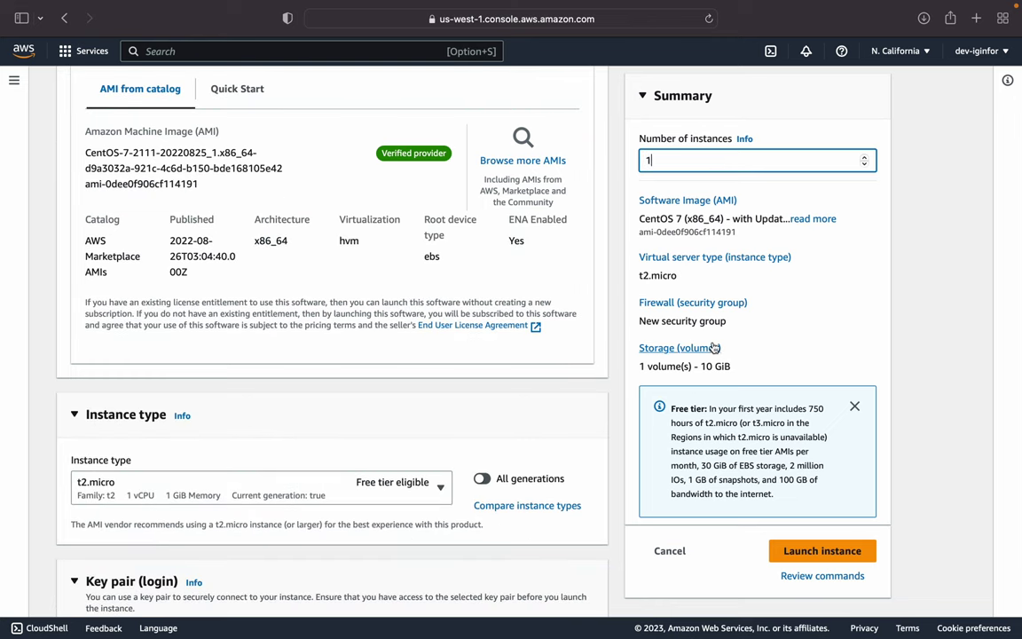
scroll(699, 243, down, 1)
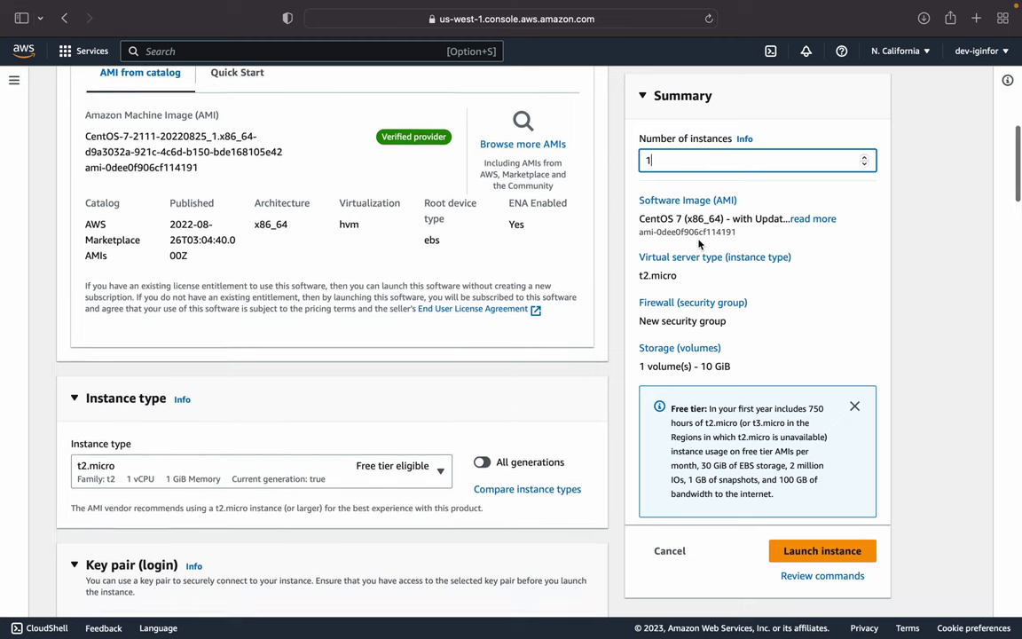
scroll(699, 243, down, 3)
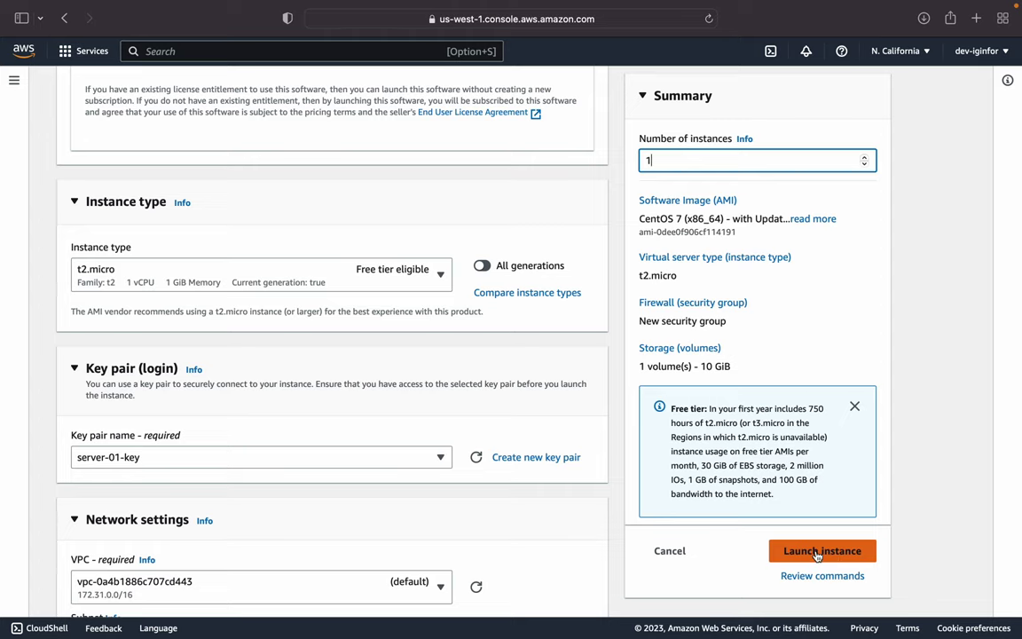
click(817, 551)
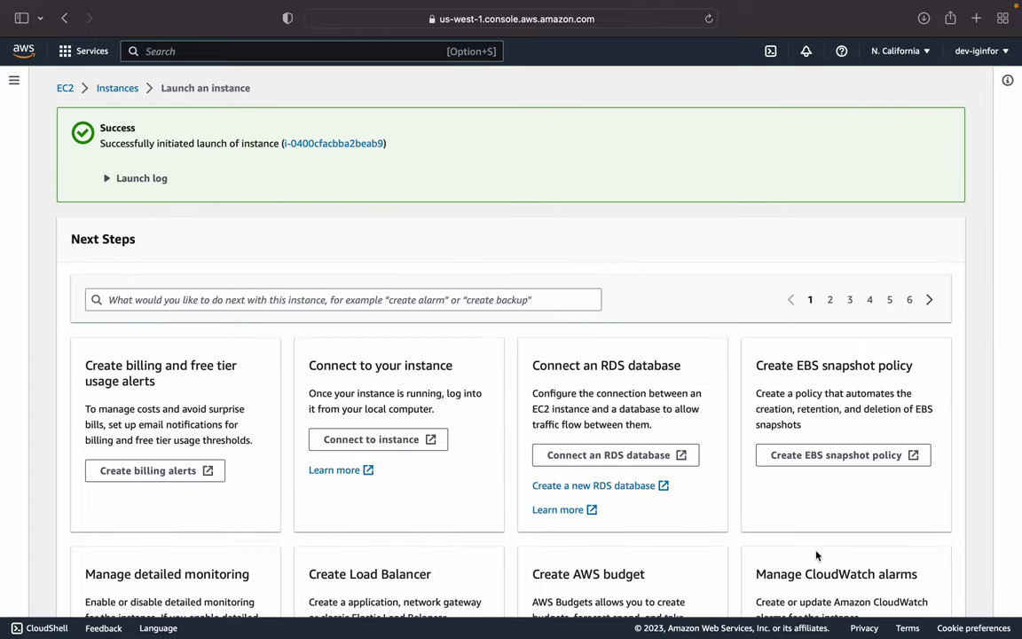
- Open the list of EC2 instances, select Server-01, and check its state, public address, security group and key name
click(111, 92)
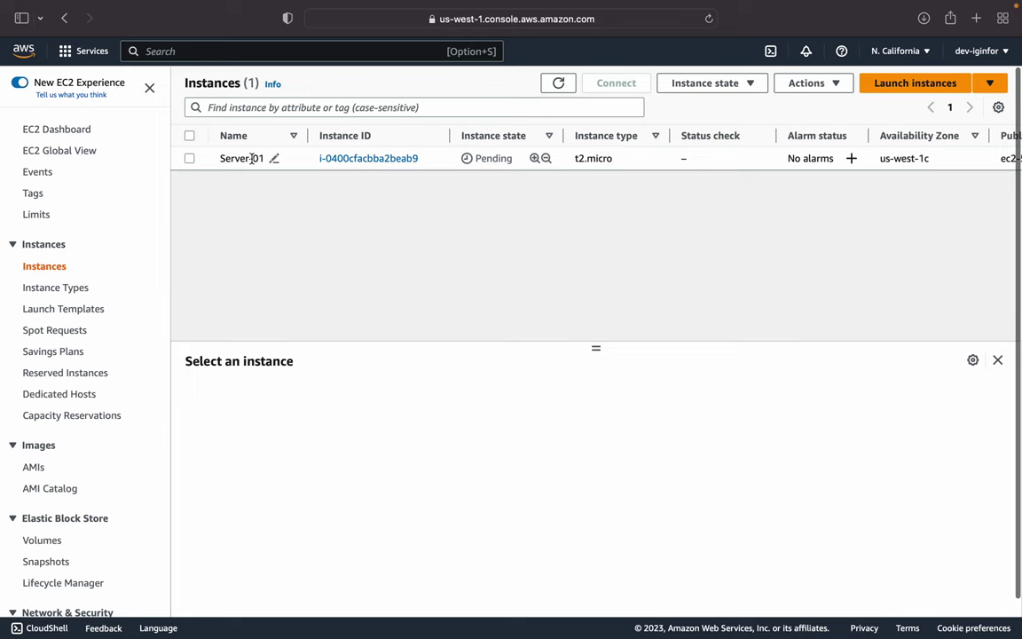
double_click(491, 157)
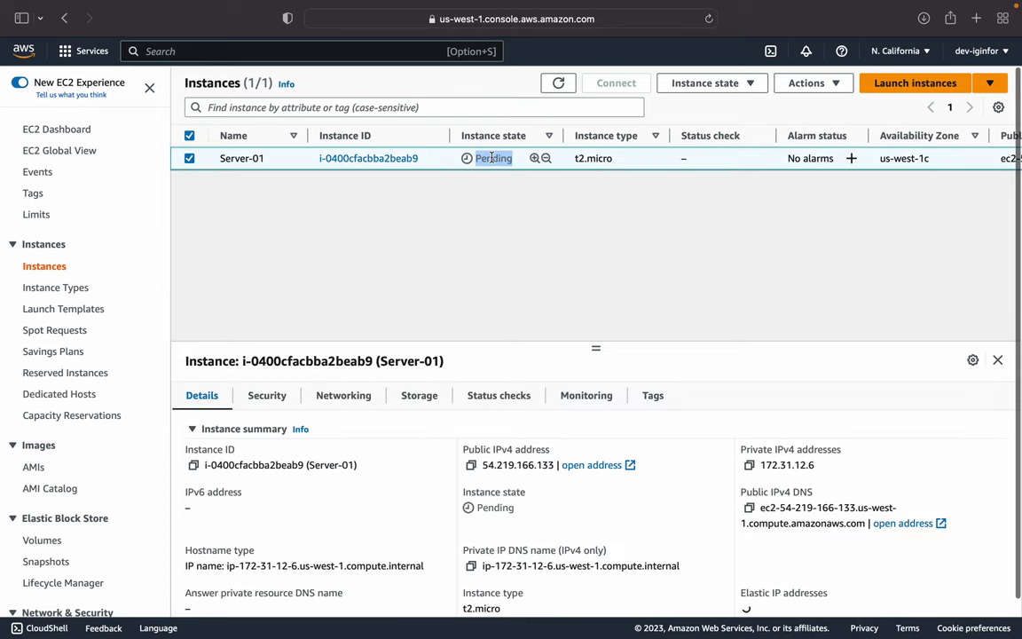
click(495, 158)
double_click(497, 158)
scroll(676, 155, right, 8)
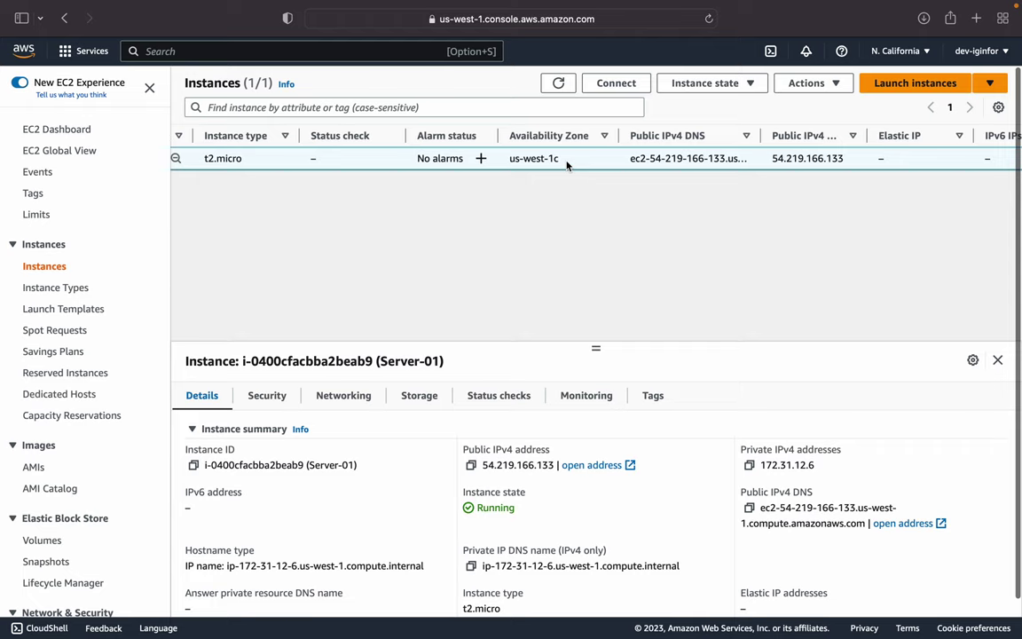
scroll(621, 159, right, 10)
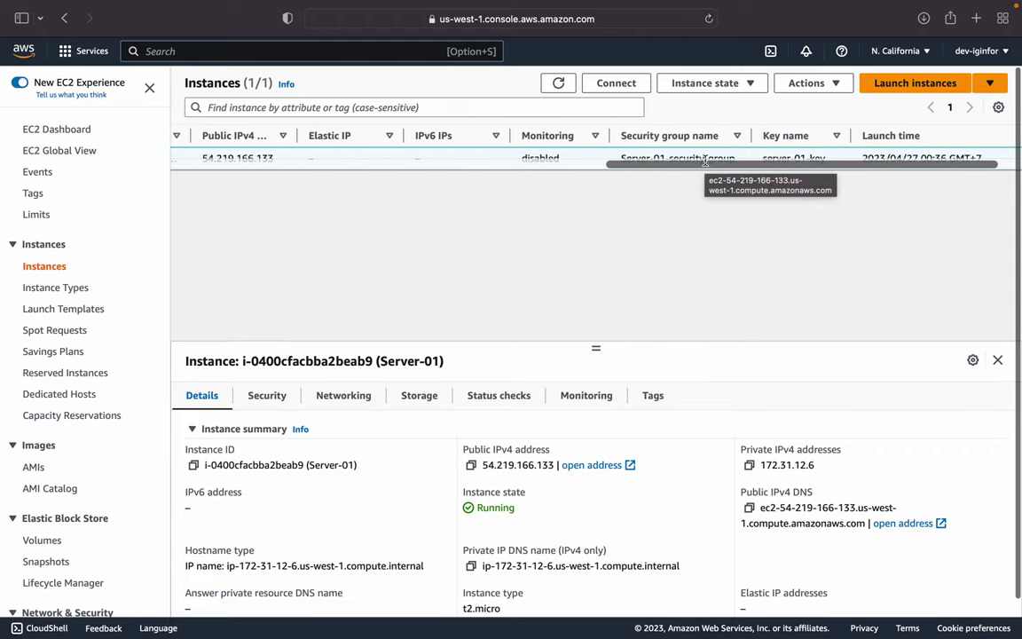
scroll(634, 146, left, 10)
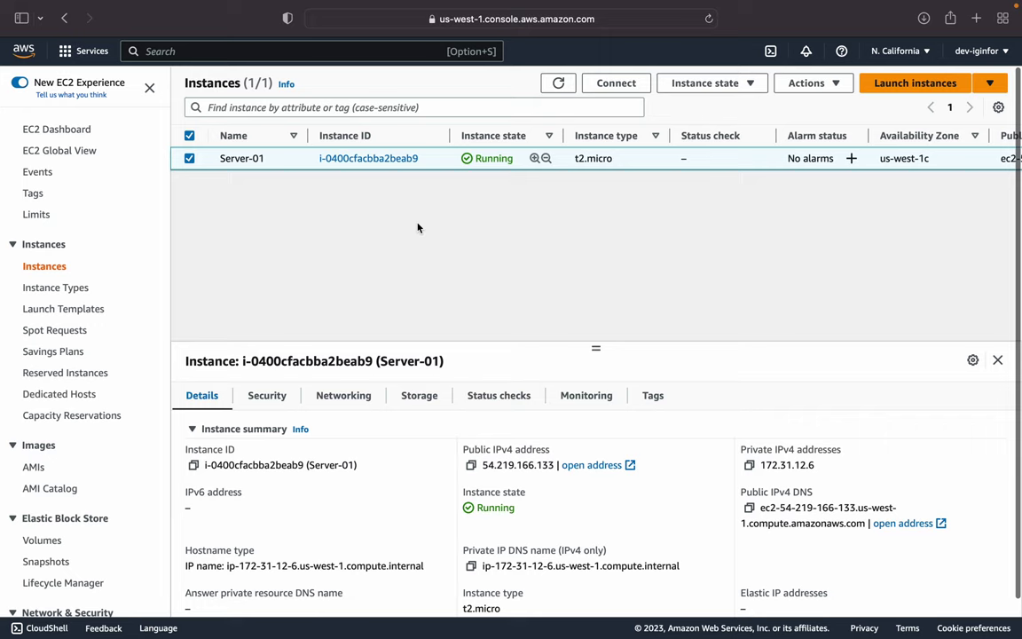
mouse_move(390, 5)
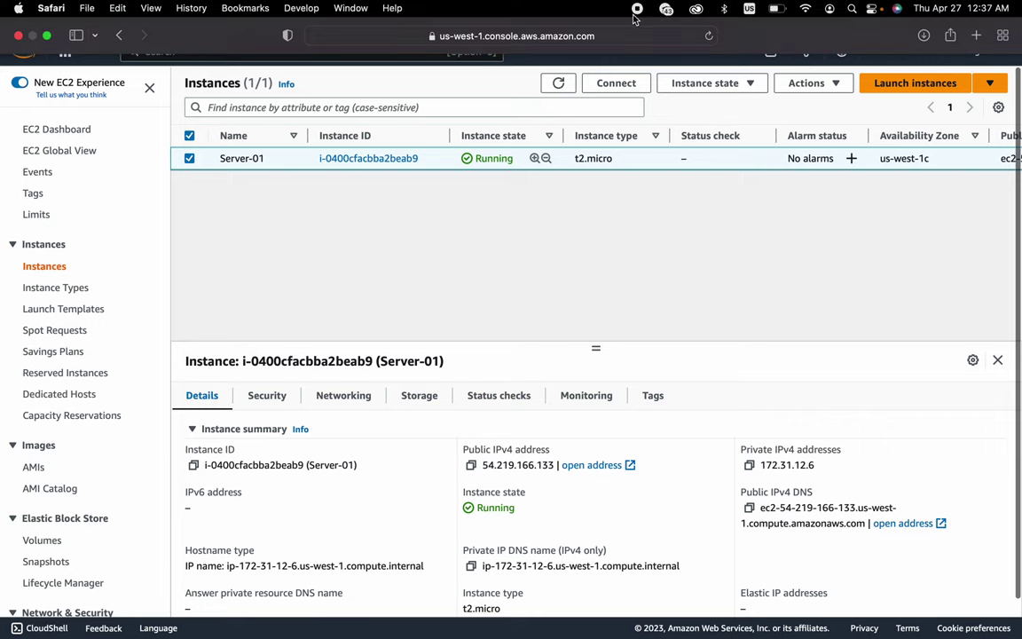